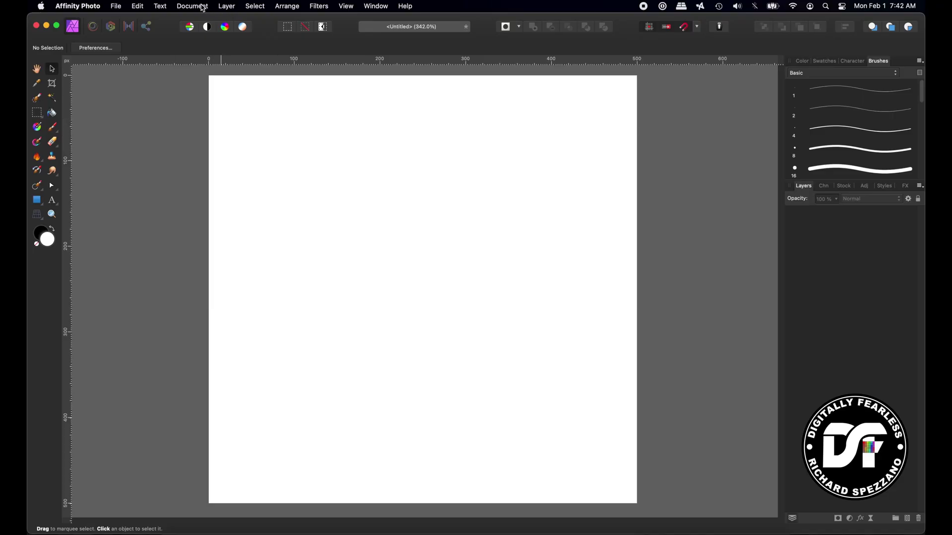
Look through the Document and View menus without changing anything
click(192, 7)
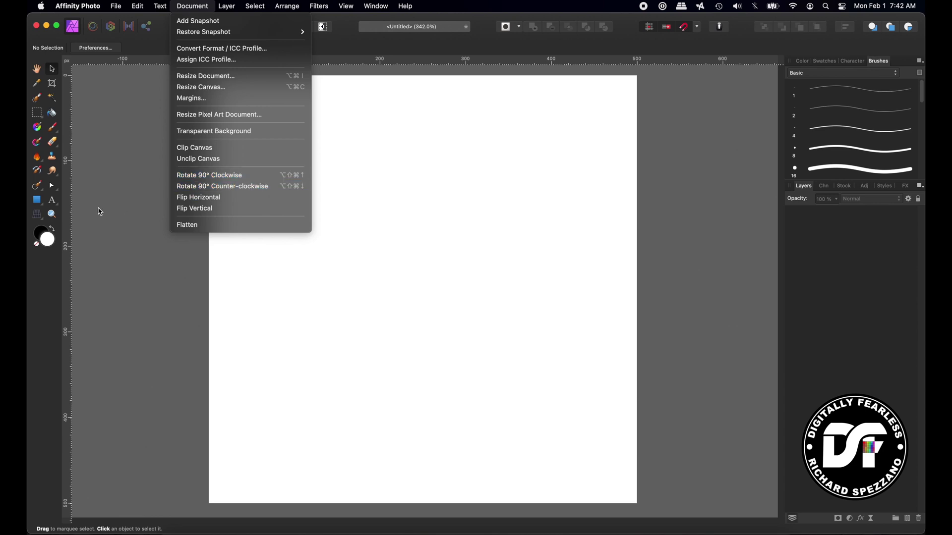
click(98, 208)
click(346, 7)
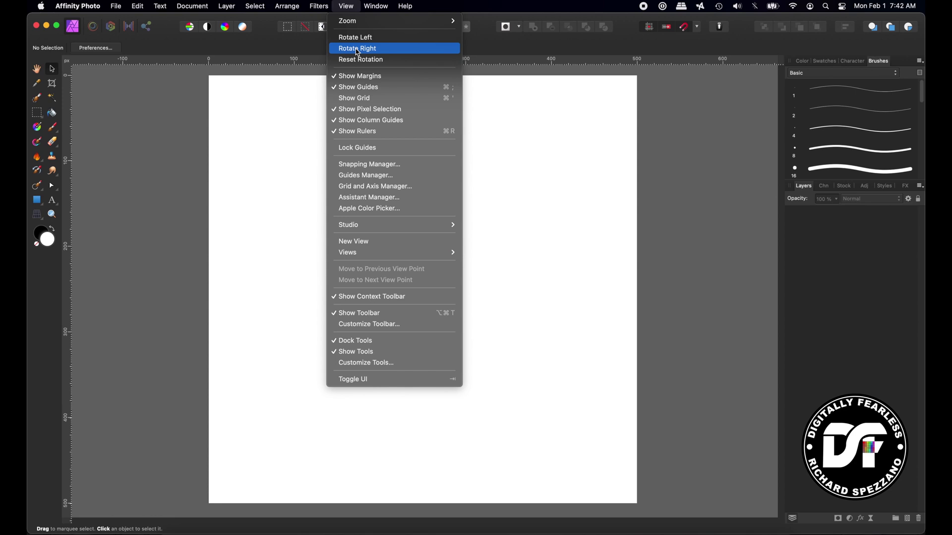
click(144, 153)
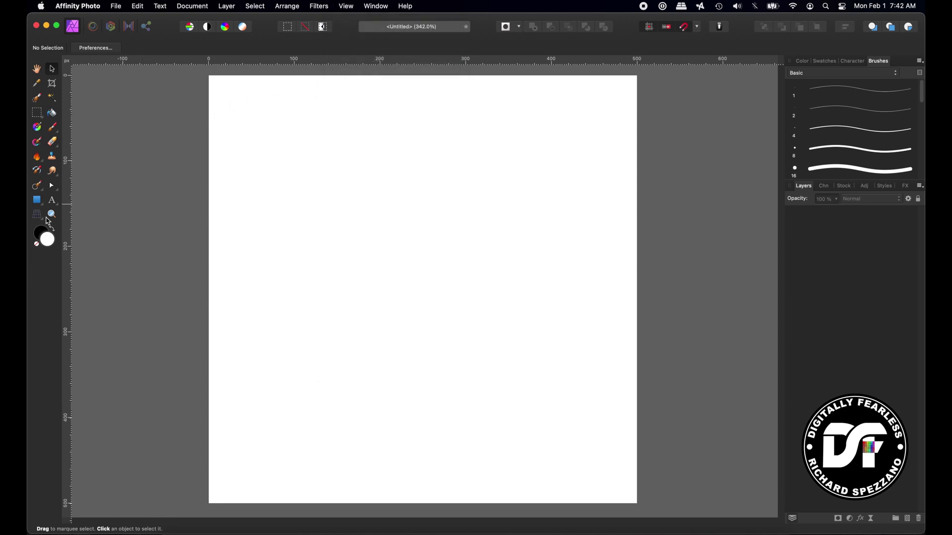
With the Paint Brush, set the colour to bright red and paint a thick S-shaped stroke
click(53, 128)
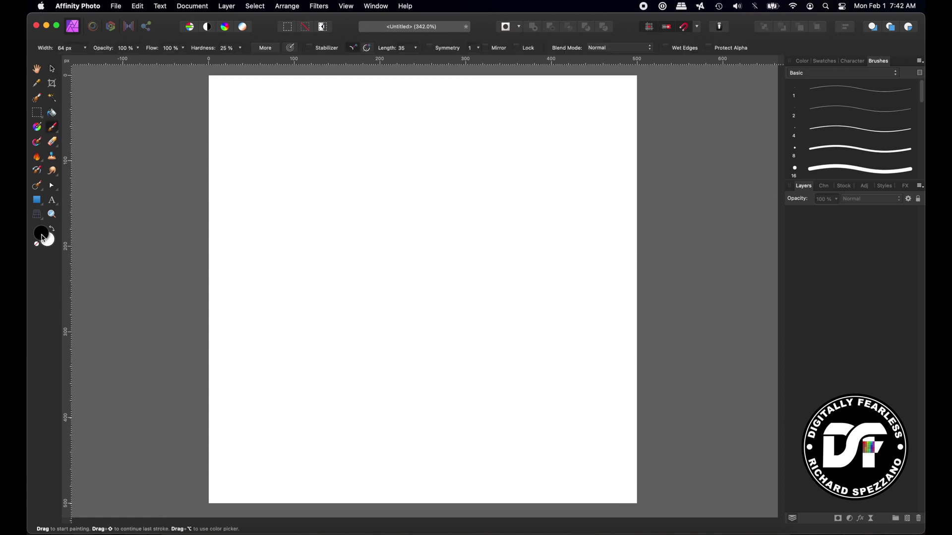
click(44, 239)
double_click(43, 239)
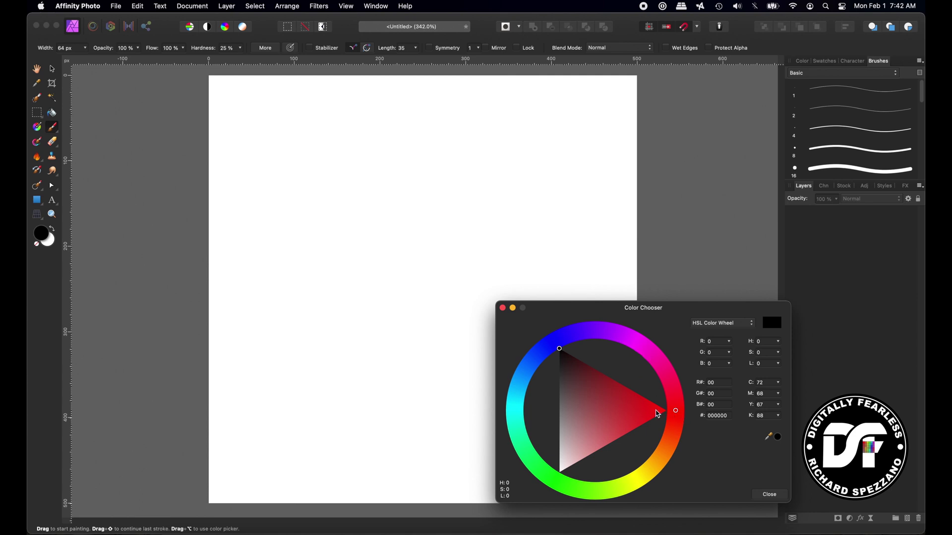
drag(662, 417, 692, 416)
click(769, 494)
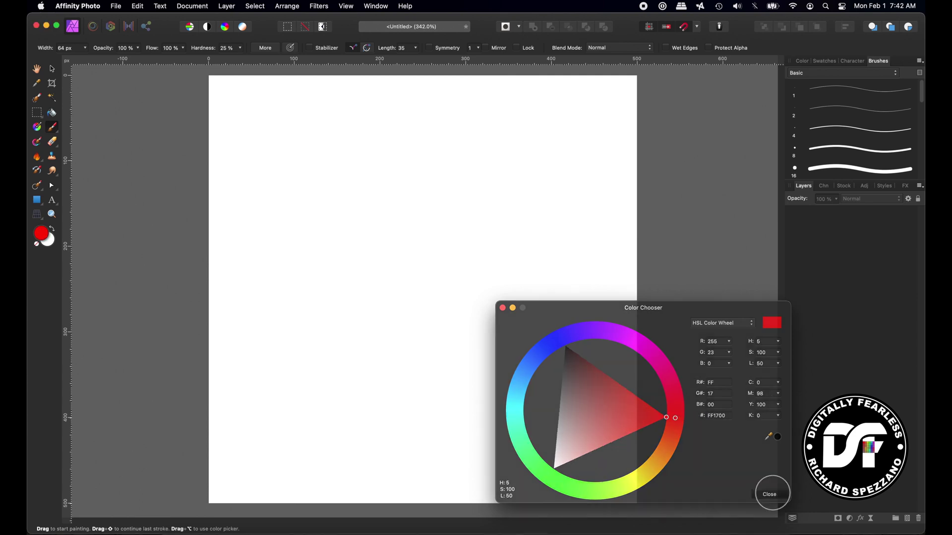
mouse_move(372, 177)
mouse_down()
mouse_move(313, 238)
mouse_move(397, 311)
mouse_move(432, 411)
mouse_move(341, 439)
mouse_up()
click(193, 6)
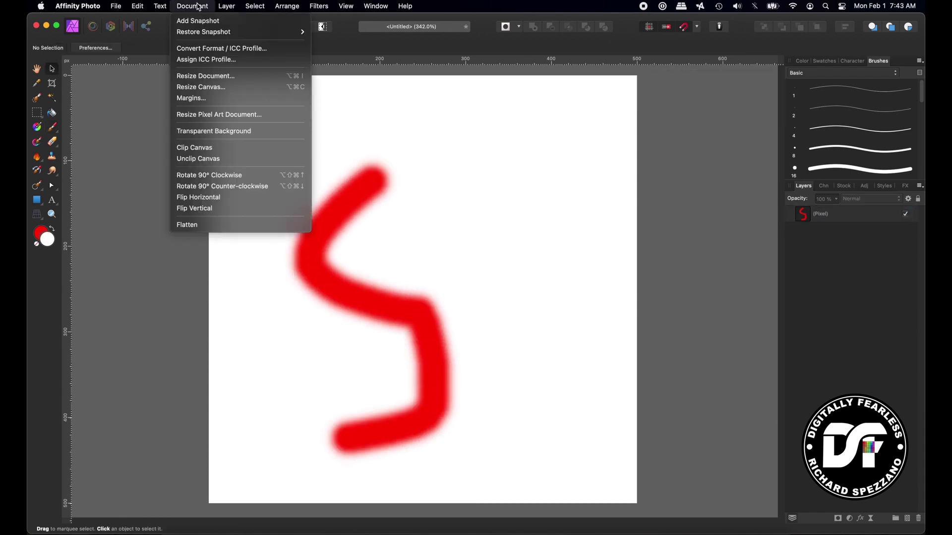
Apply Document > Rotate 90° Clockwise so the red S turns on its side
click(204, 176)
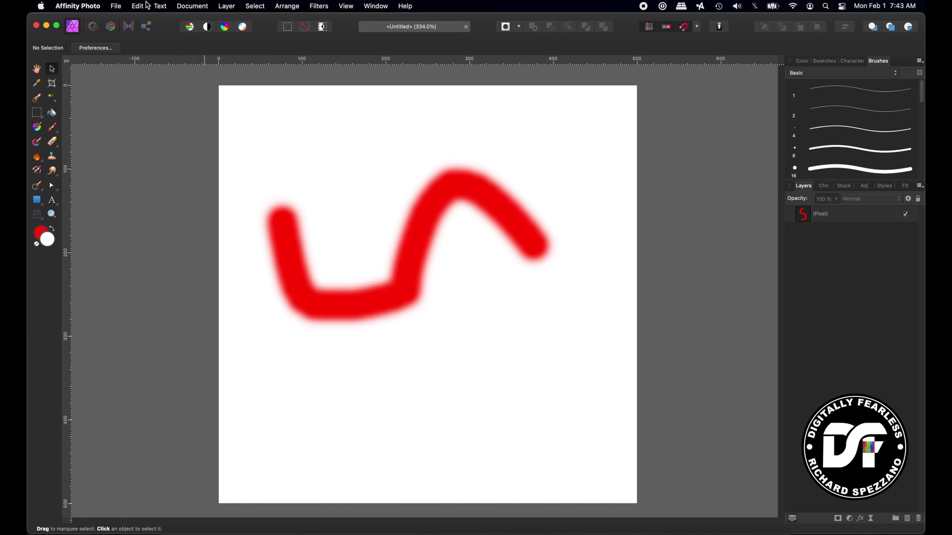
click(114, 5)
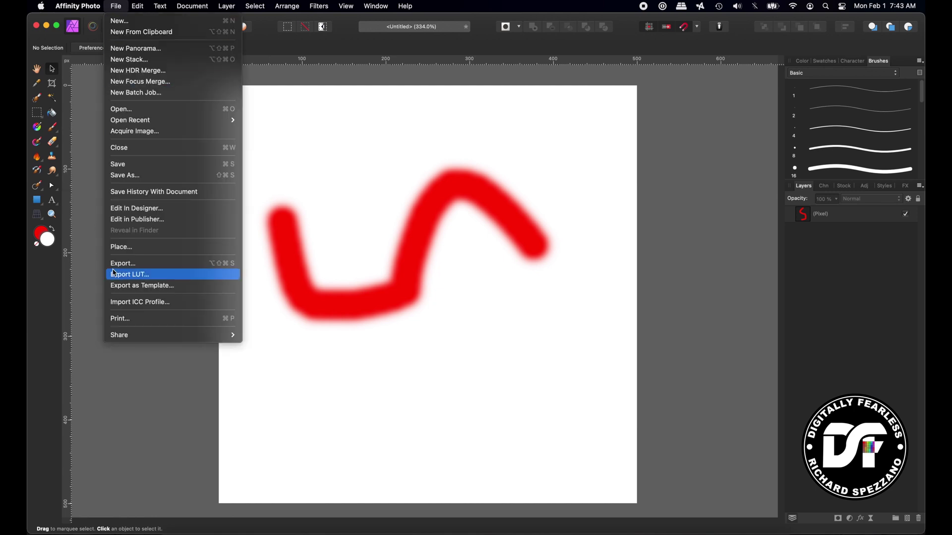
click(124, 318)
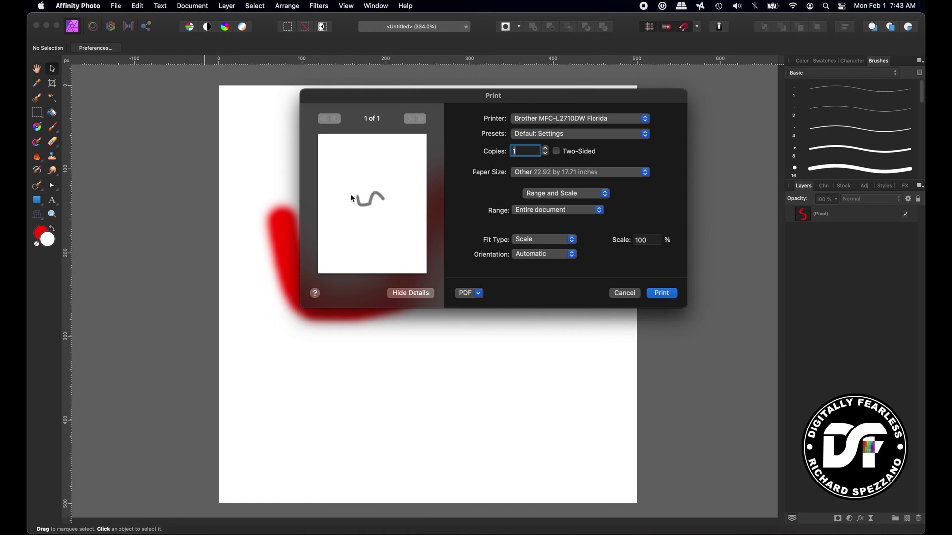
mouse_move(392, 95)
mouse_down()
mouse_move(707, 140)
mouse_move(679, 137)
mouse_up()
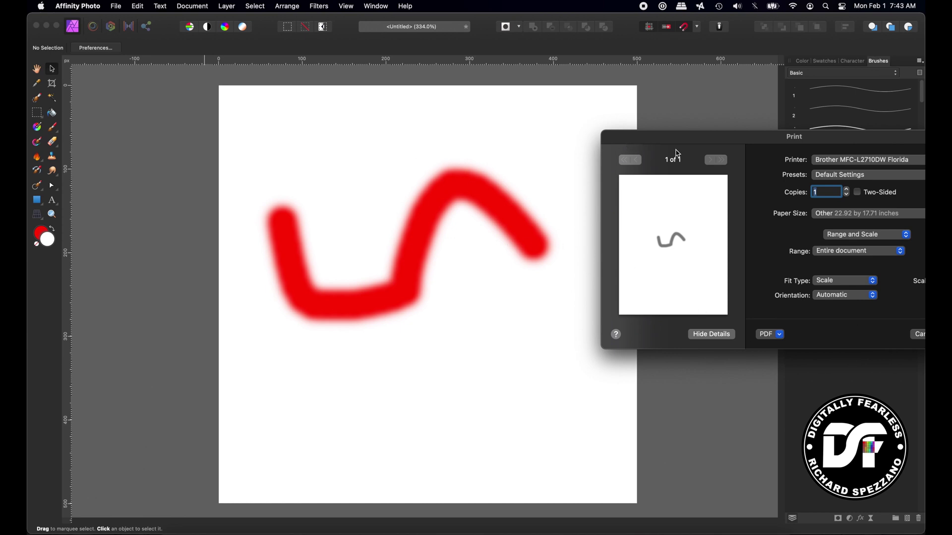
drag(678, 143, 416, 121)
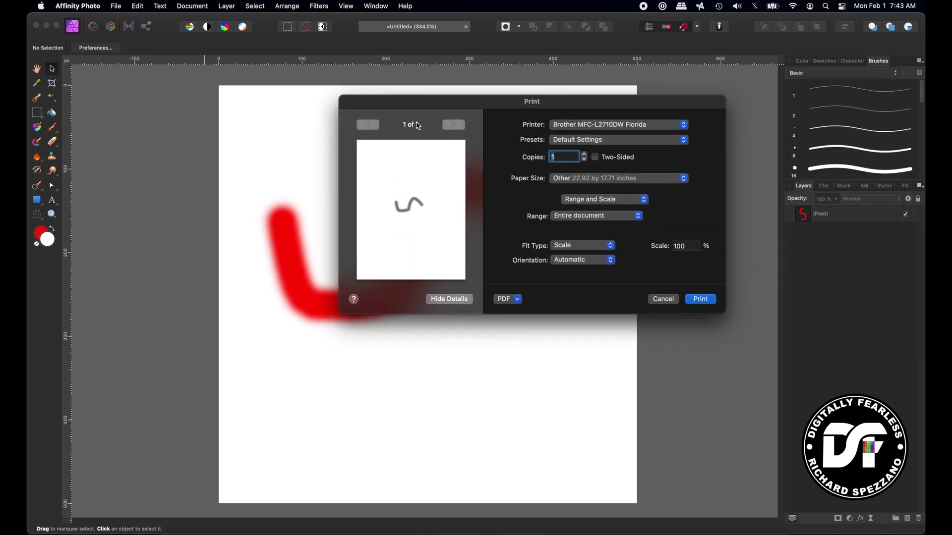
click(663, 299)
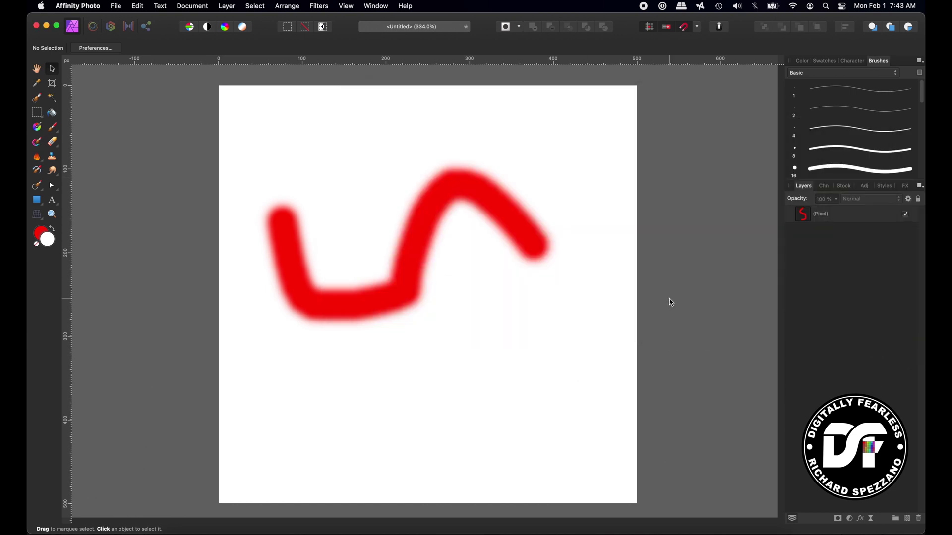
Undo the document rotation and rotate the view one step clockwise
click(143, 9)
click(161, 21)
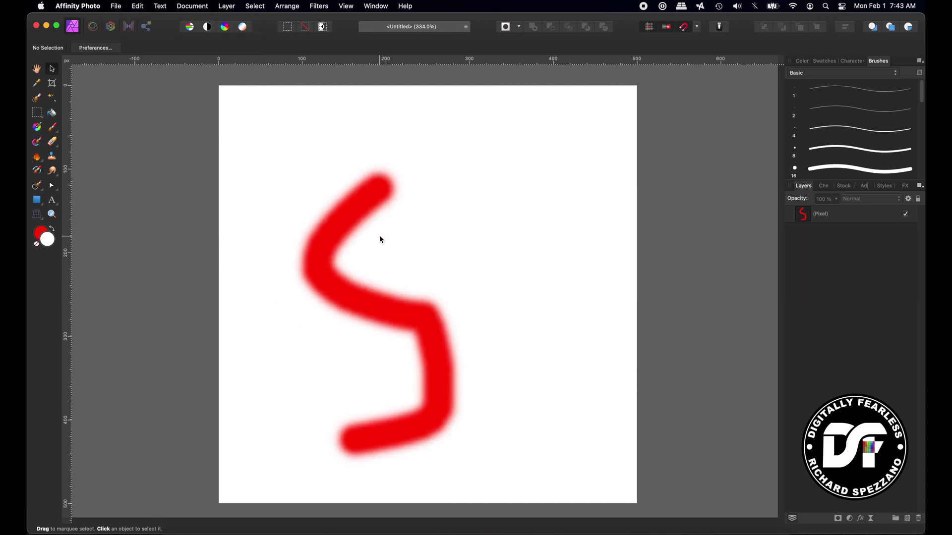
click(347, 6)
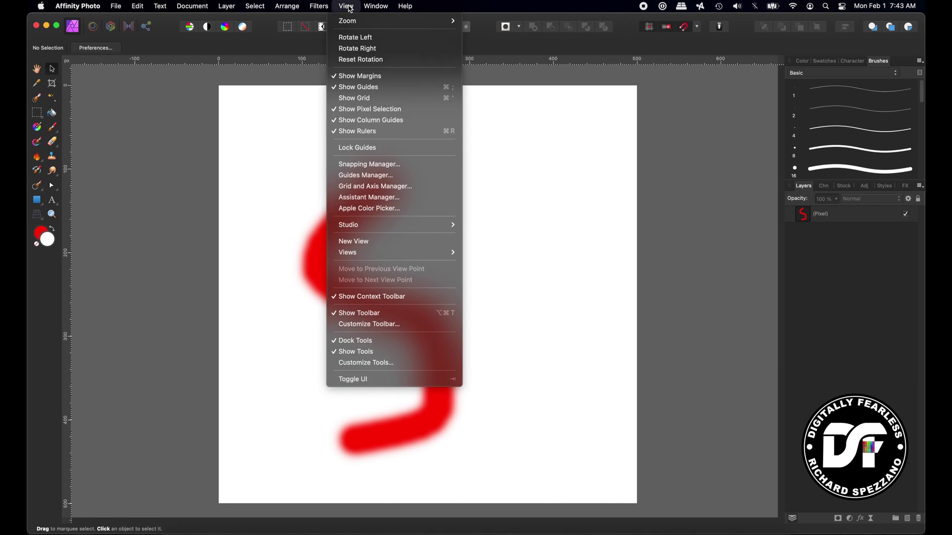
click(355, 48)
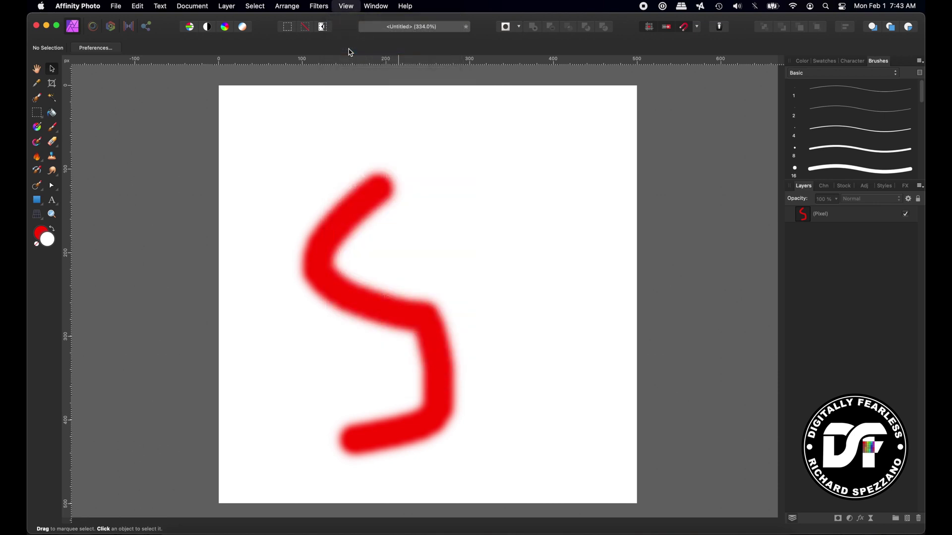
click(319, 6)
mouse_move(328, 36)
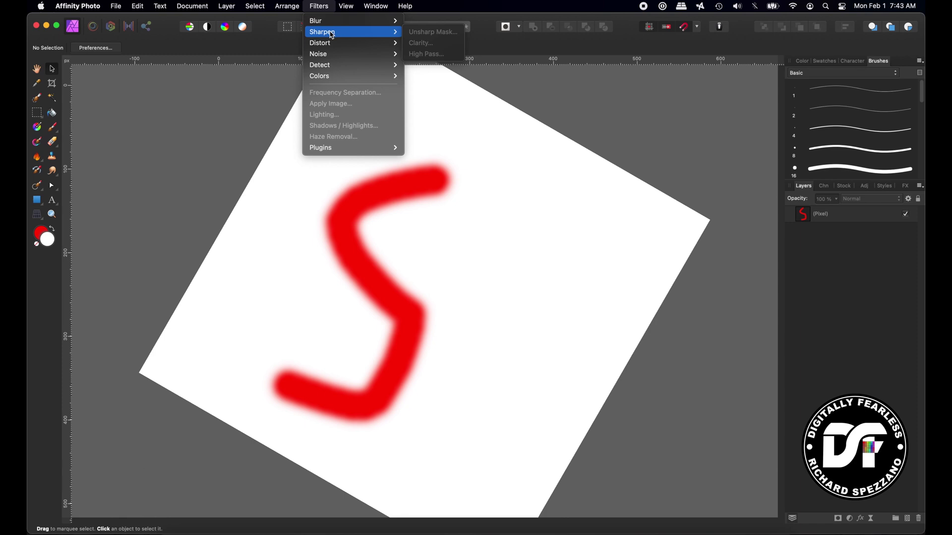
click(230, 120)
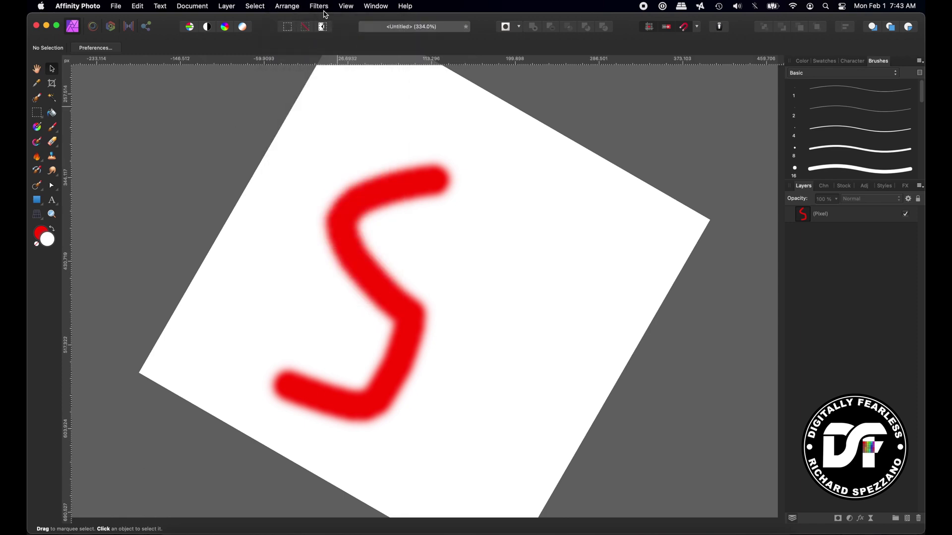
Keep rotating the view clockwise until the canvas sits square at a quarter-turn
click(357, 6)
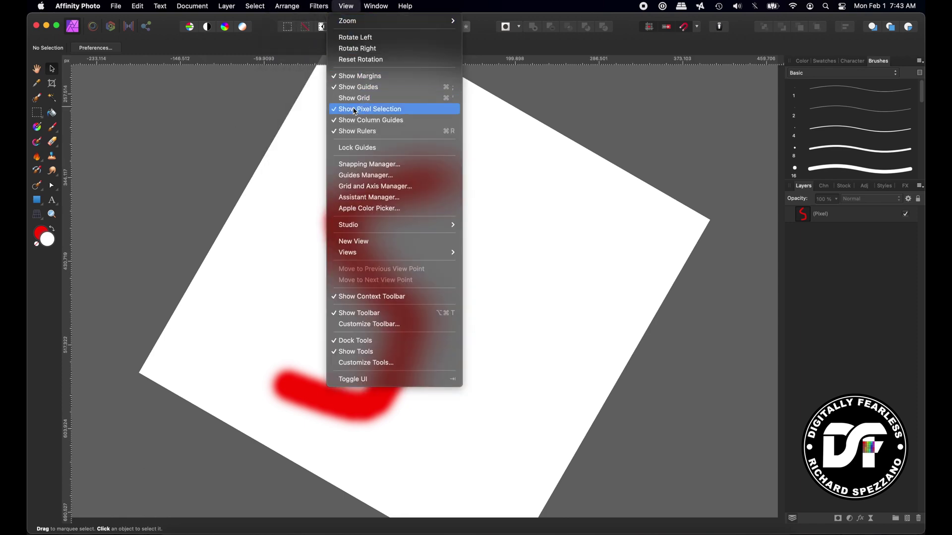
click(360, 48)
click(346, 6)
mouse_move(346, 20)
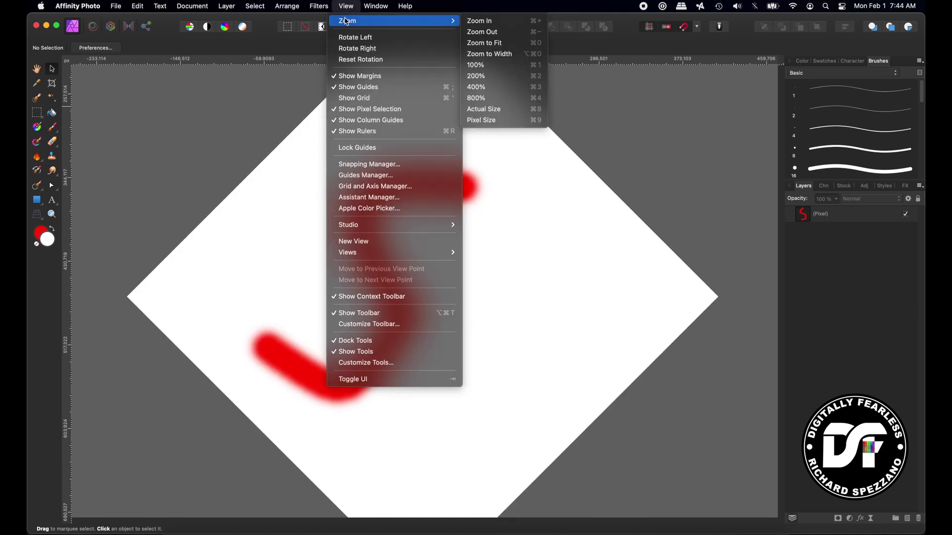
click(349, 49)
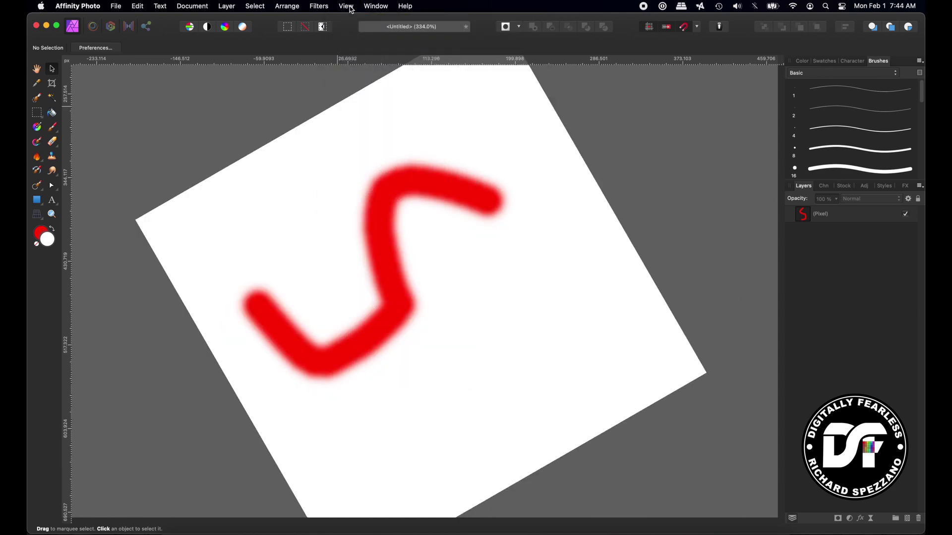
click(347, 6)
click(360, 49)
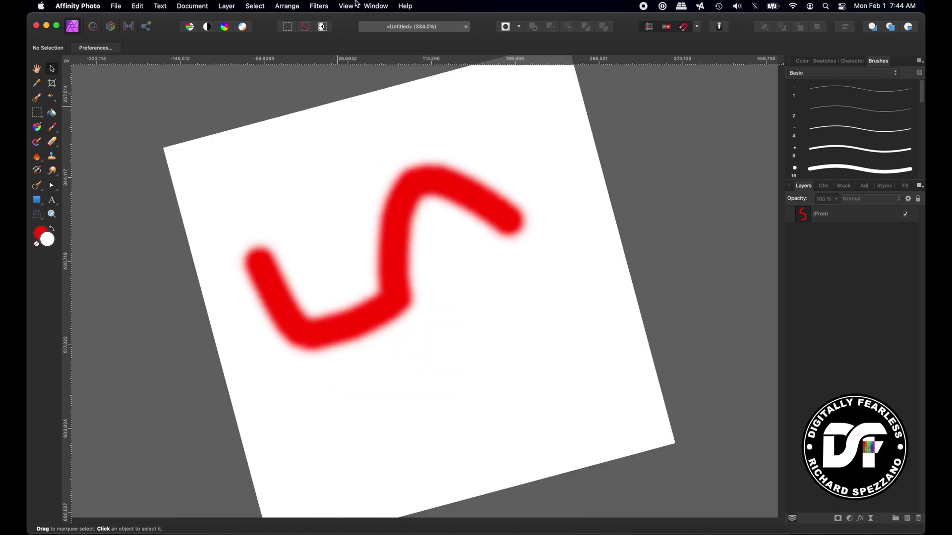
click(356, 6)
click(360, 48)
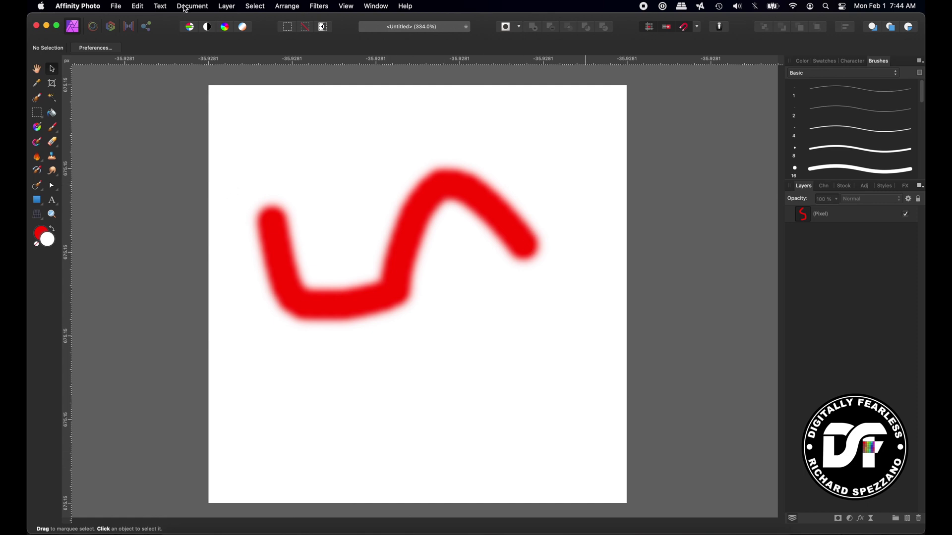
click(122, 7)
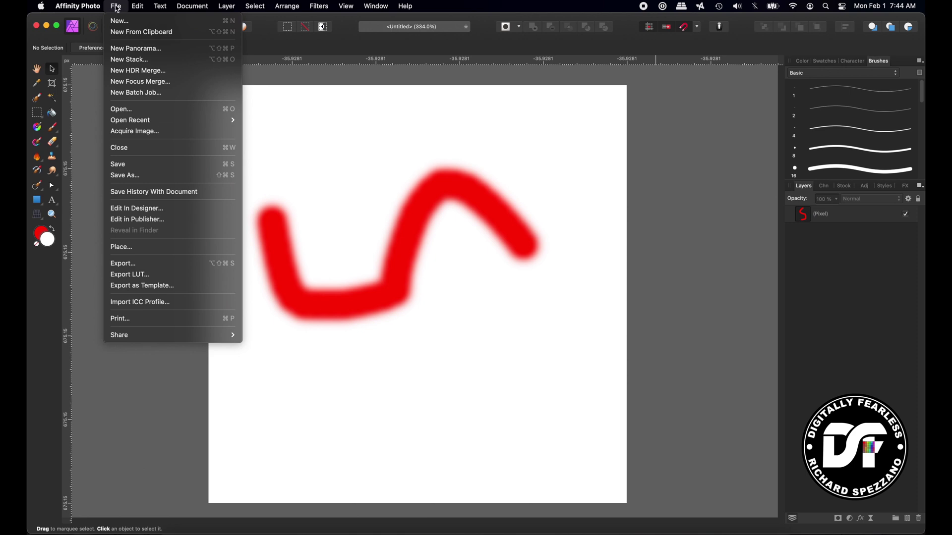
click(117, 321)
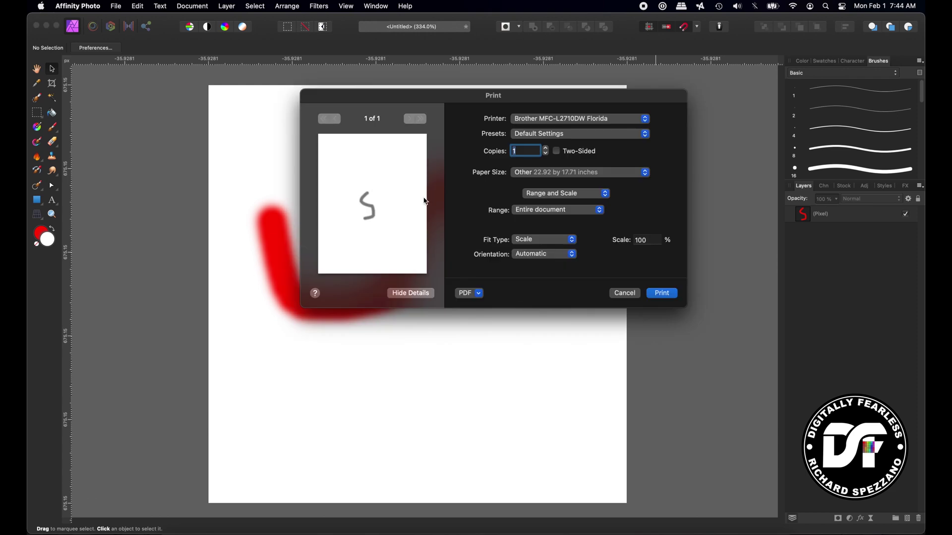
mouse_move(415, 96)
mouse_down()
mouse_move(735, 99)
mouse_move(709, 136)
mouse_move(391, 130)
mouse_up()
click(602, 325)
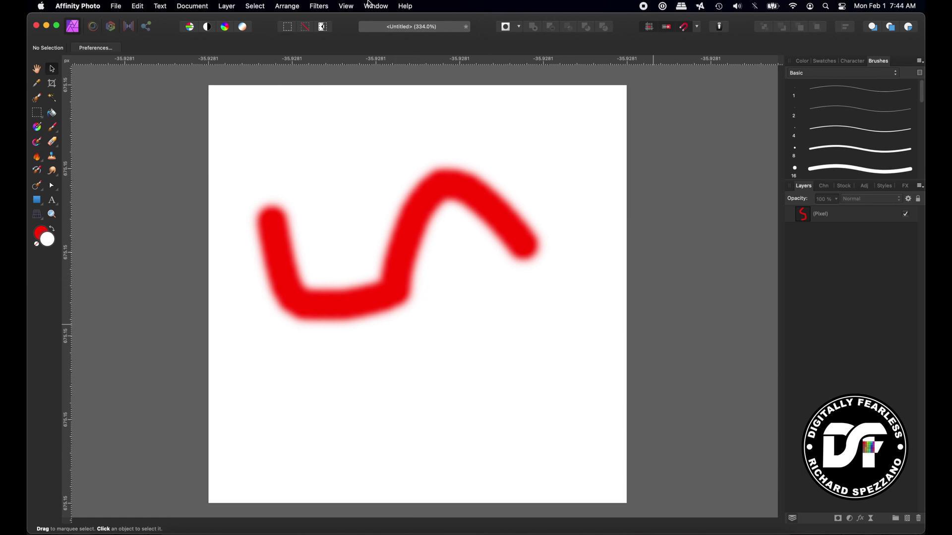
Reset the view to upright, add a new pixel layer, and delete the red S layer
click(343, 7)
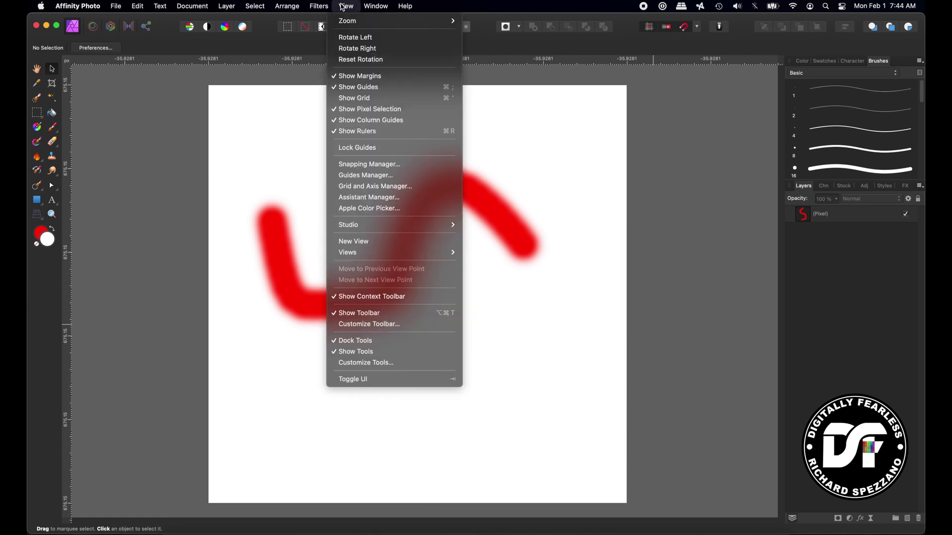
click(358, 60)
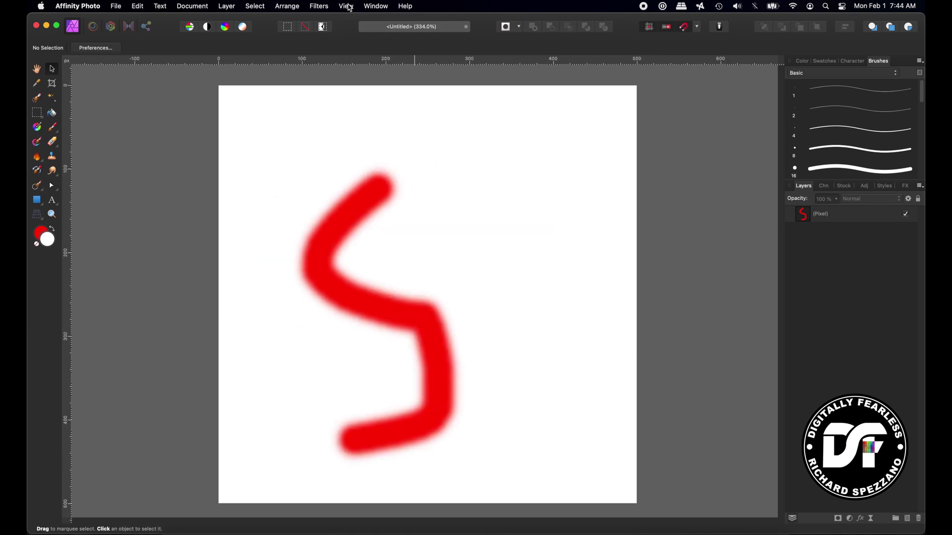
key(super+shift+n)
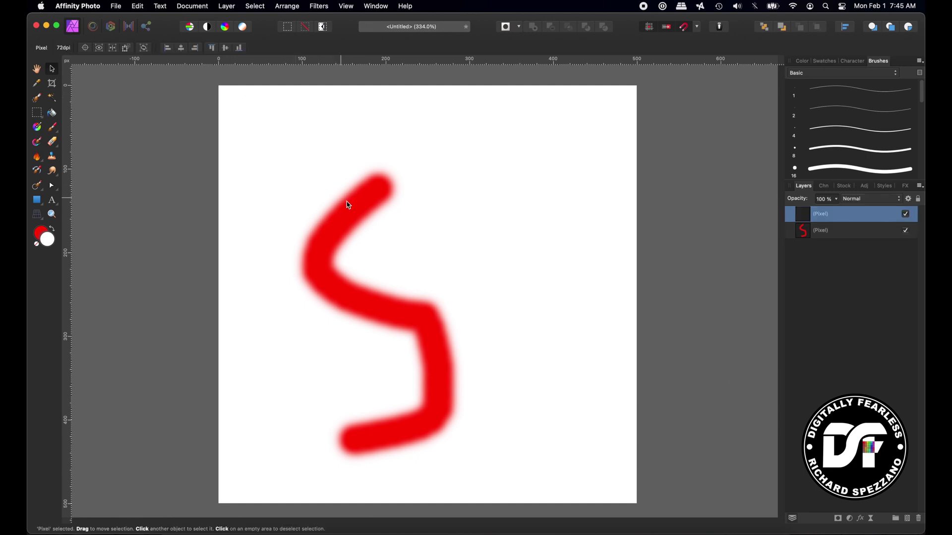
click(349, 204)
key(Delete)
click(351, 208)
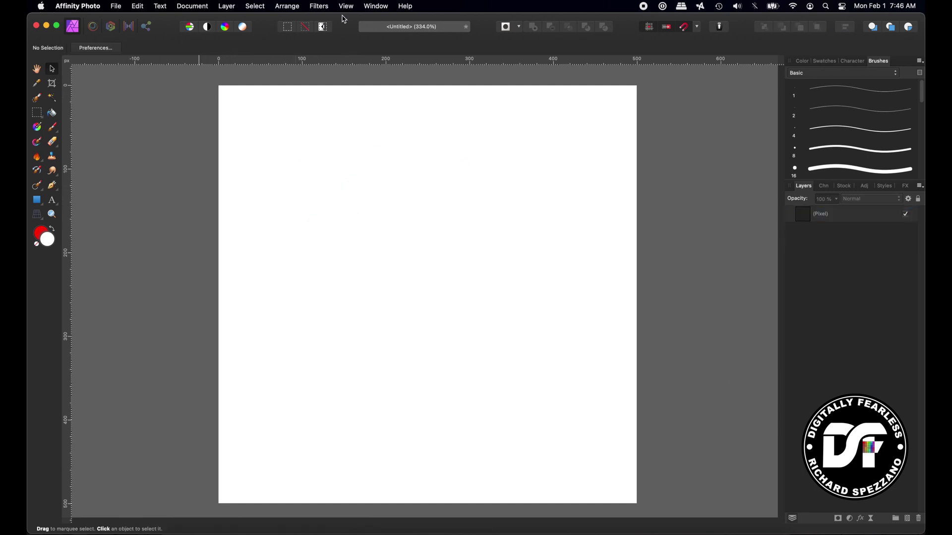
click(353, 6)
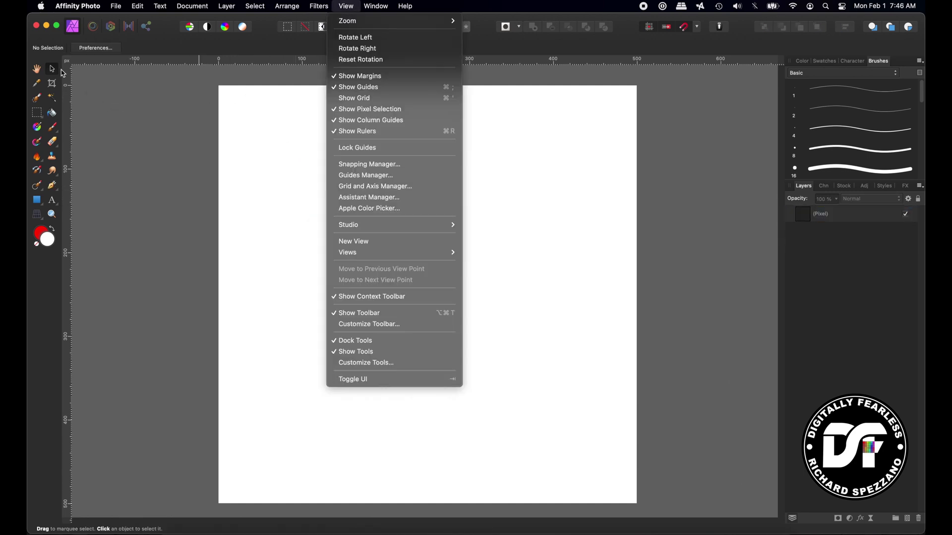
Set the brush width to 20.5 px and paint seven vertical red strokes plus a small dot
click(62, 73)
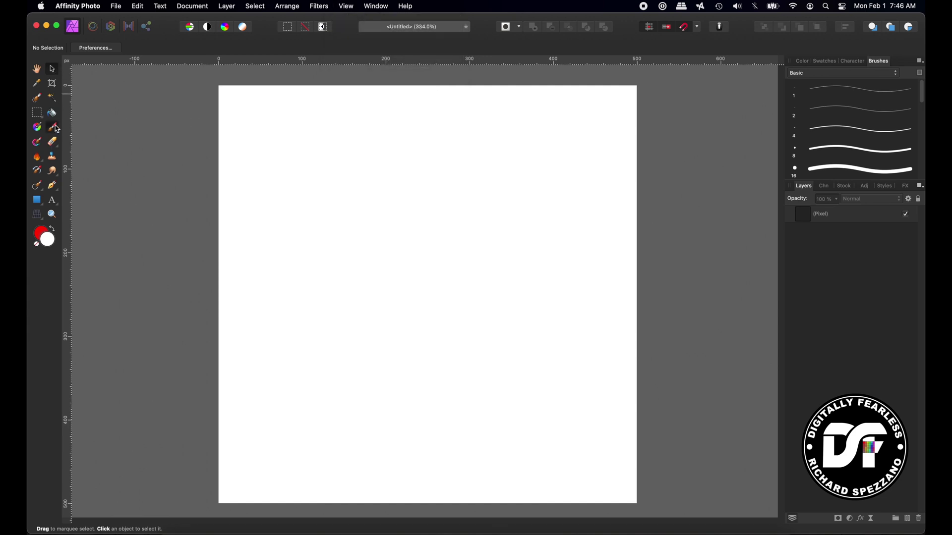
click(56, 128)
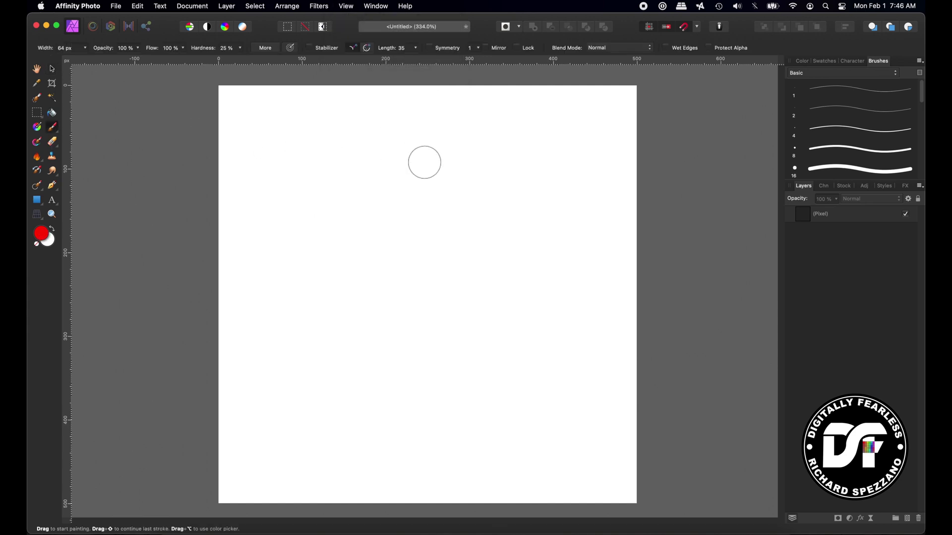
key(bracketleft)
key(bracketleft)
key(bracketleft)
key(bracketleft)
key(bracketleft)
key(bracketleft)
key(bracketleft)
key(bracketleft)
mouse_move(400, 128)
mouse_down()
mouse_move(404, 210)
mouse_move(426, 184)
mouse_move(427, 222)
mouse_up()
mouse_move(442, 113)
mouse_down()
mouse_move(447, 232)
mouse_move(465, 118)
mouse_move(467, 232)
mouse_up()
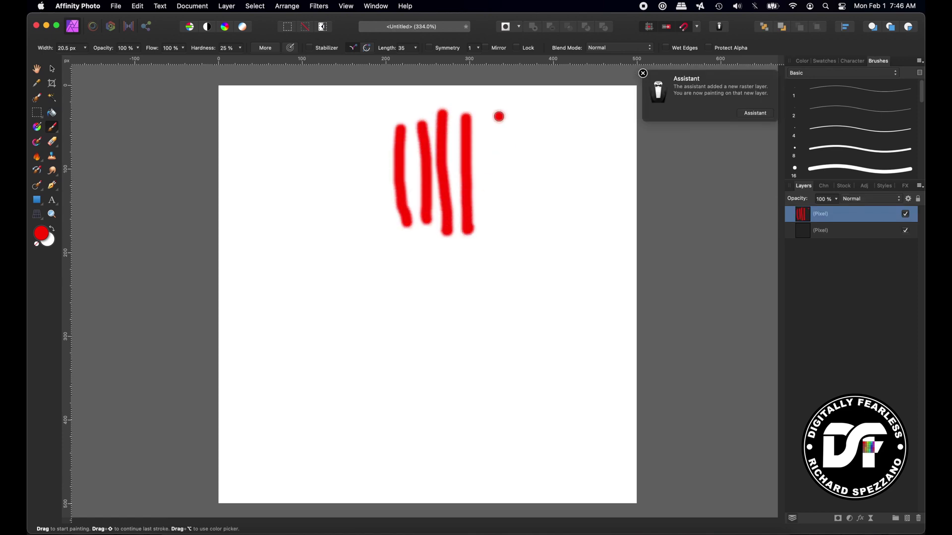
drag(499, 116, 502, 240)
drag(531, 121, 526, 257)
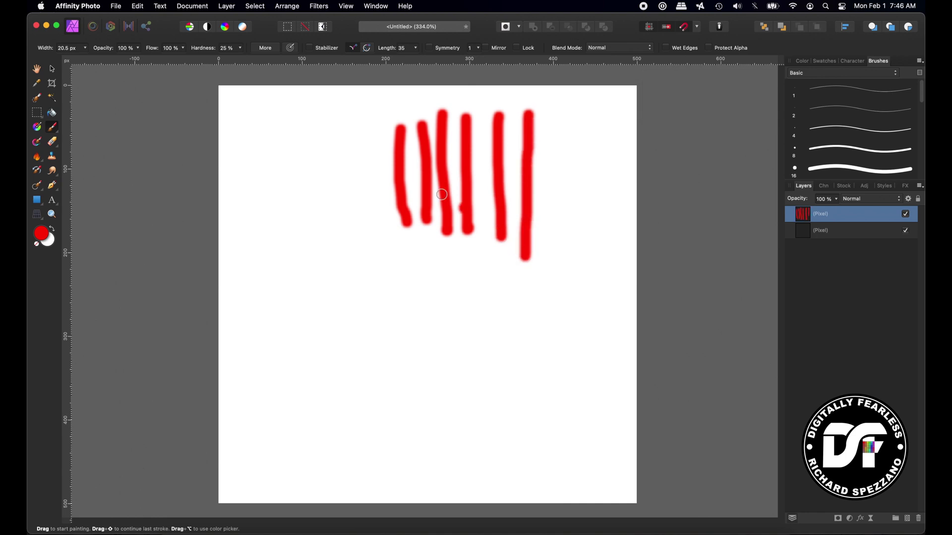
drag(375, 122, 376, 224)
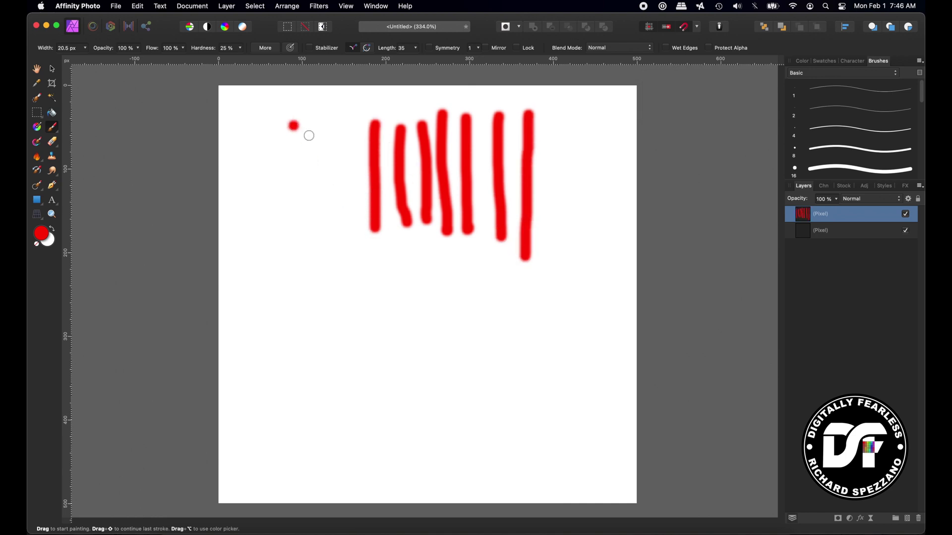
click(296, 134)
click(355, 6)
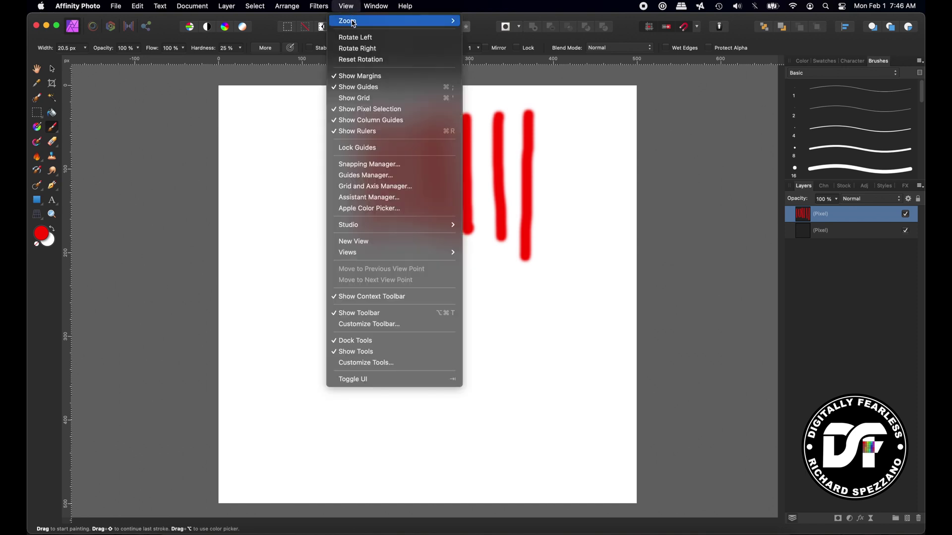
Rotate the view left repeatedly until the page sits at 45° like a diamond
click(351, 37)
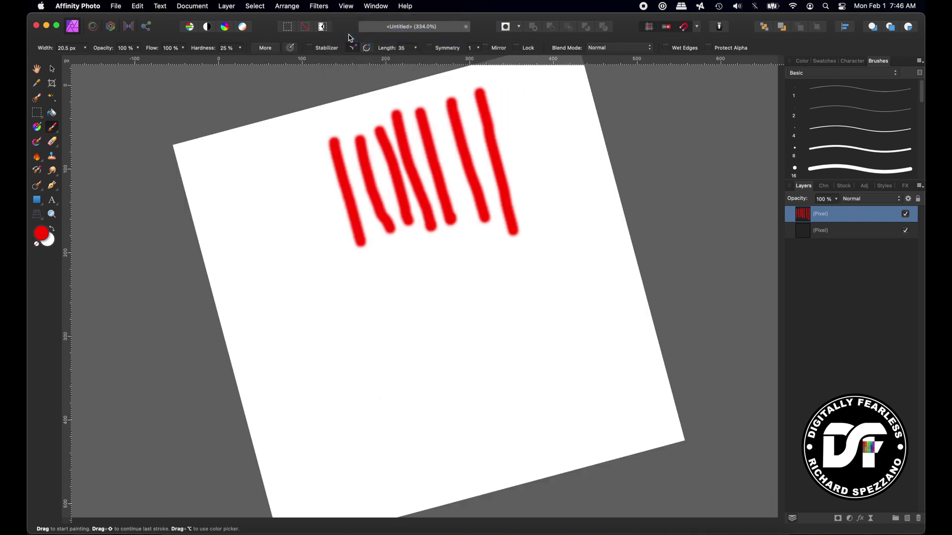
click(351, 5)
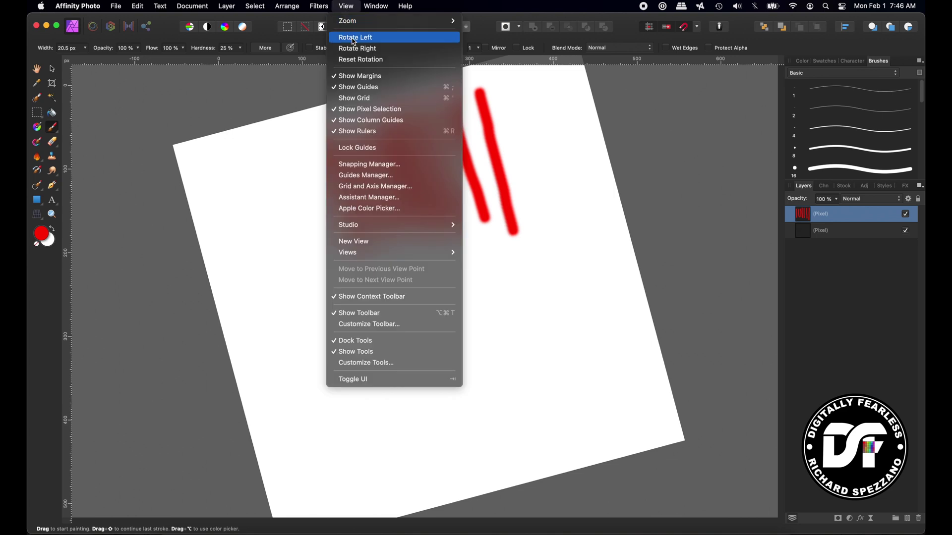
click(354, 38)
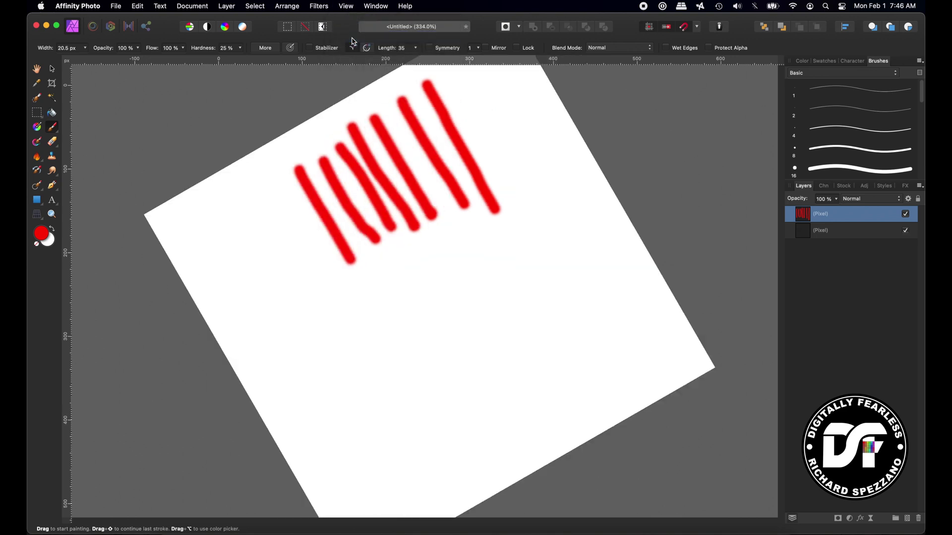
click(352, 6)
click(351, 40)
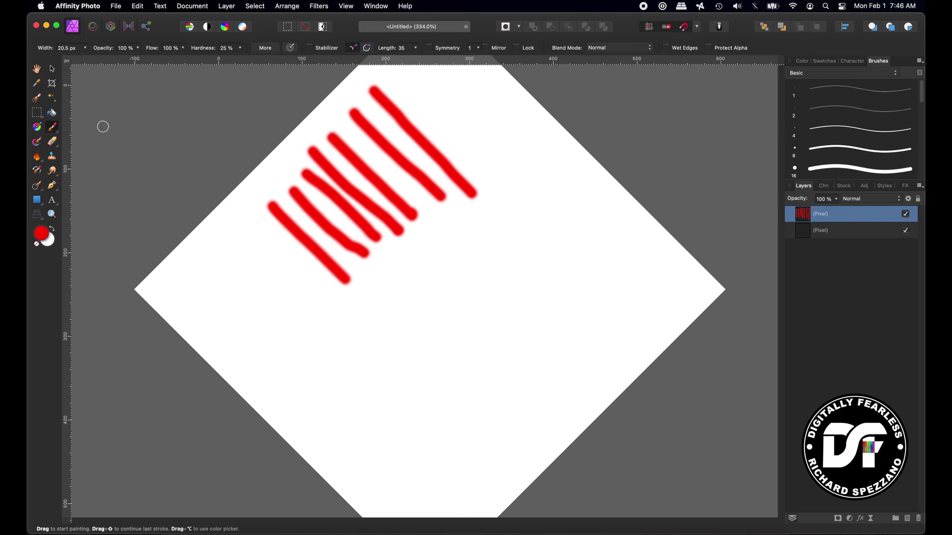
double_click(41, 236)
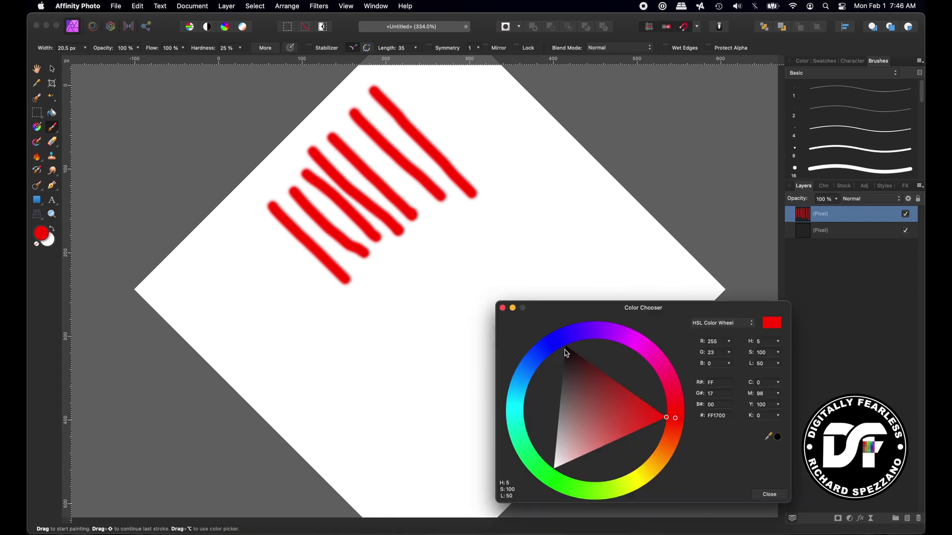
Switch the paint colour to blue (0025FF) and paint five vertical blue strokes over the red lines
click(550, 352)
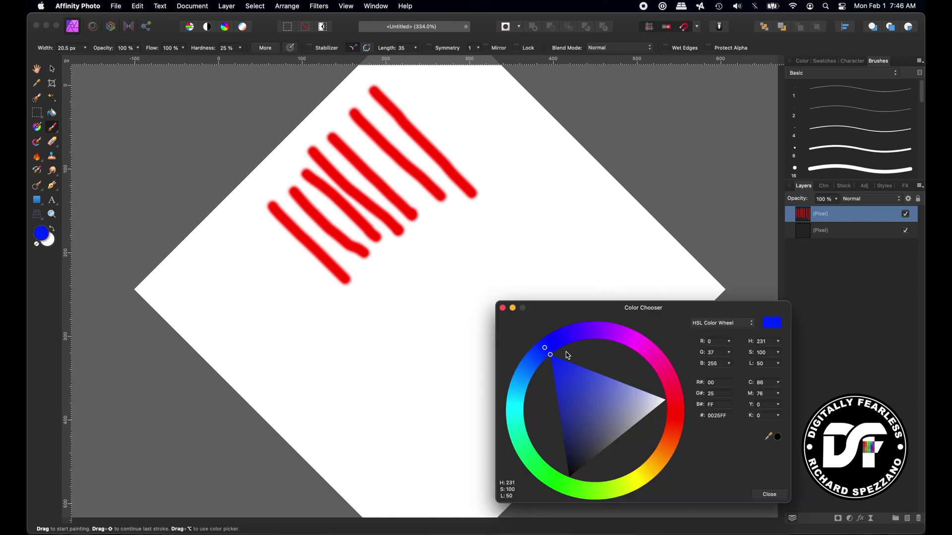
click(770, 495)
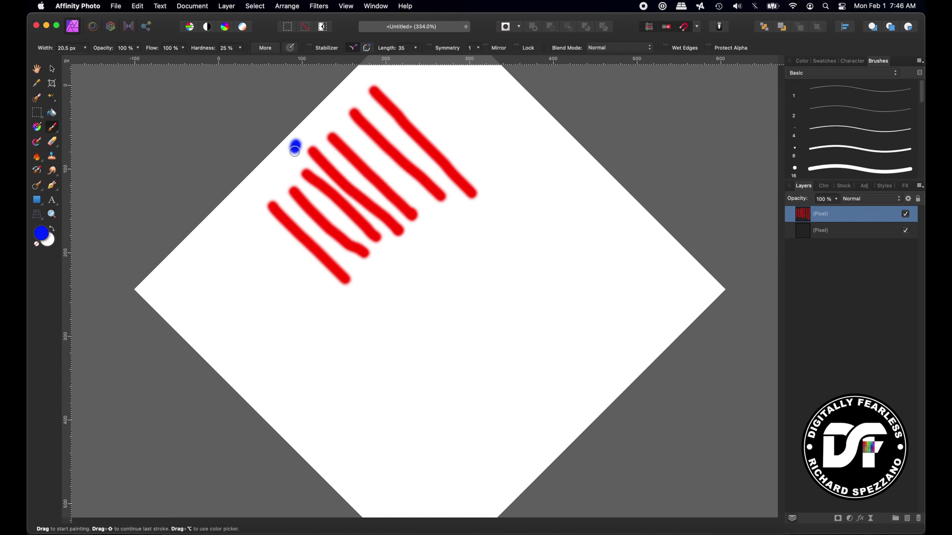
drag(295, 148, 291, 257)
drag(323, 124, 320, 269)
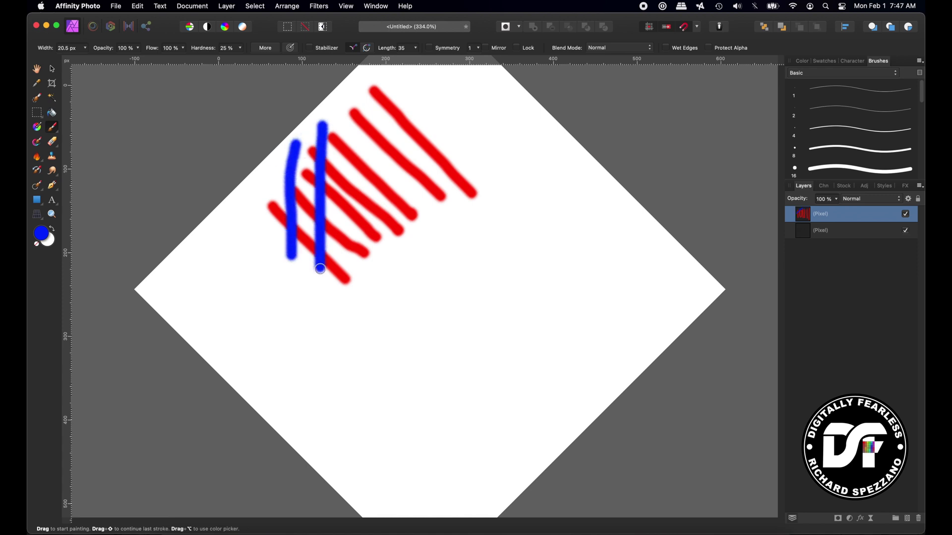
drag(353, 93, 343, 269)
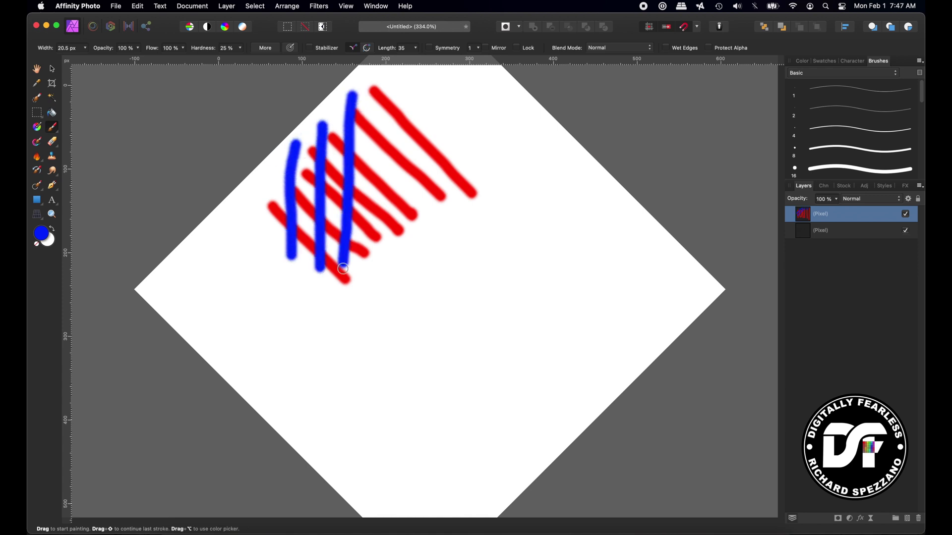
drag(379, 81, 375, 280)
drag(409, 83, 407, 253)
Add a final short blue stroke and reset the view rotation to upright
drag(446, 130, 425, 263)
click(346, 6)
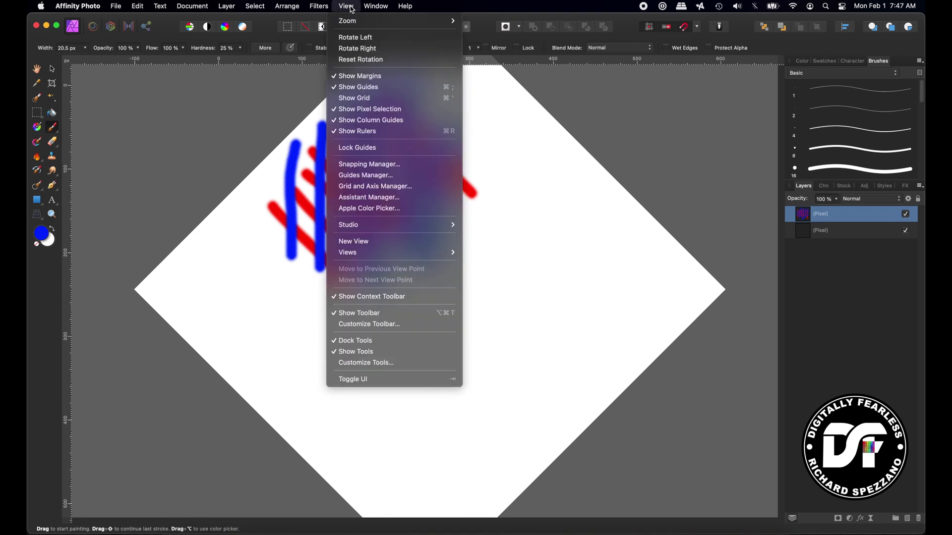
click(356, 60)
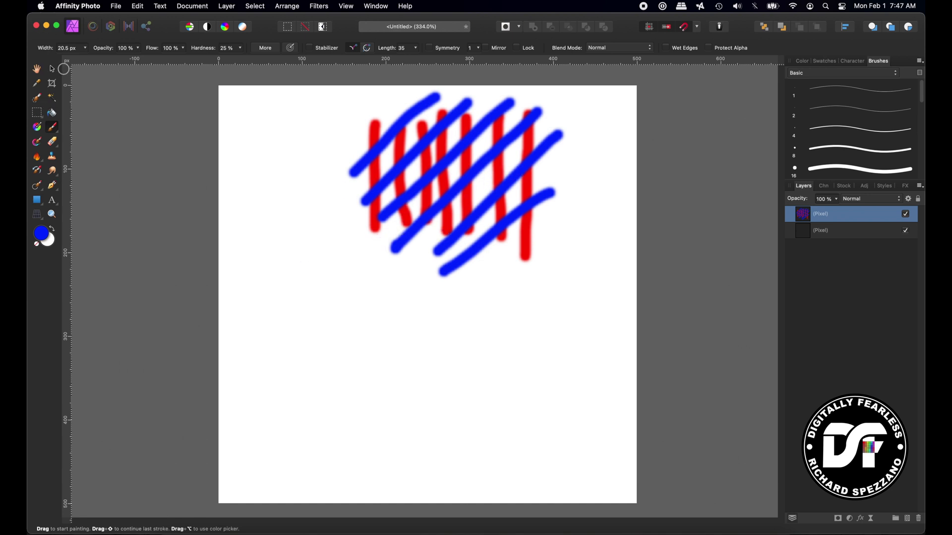
Select the painted layer with the Move tool, then click empty canvas to deselect
click(51, 68)
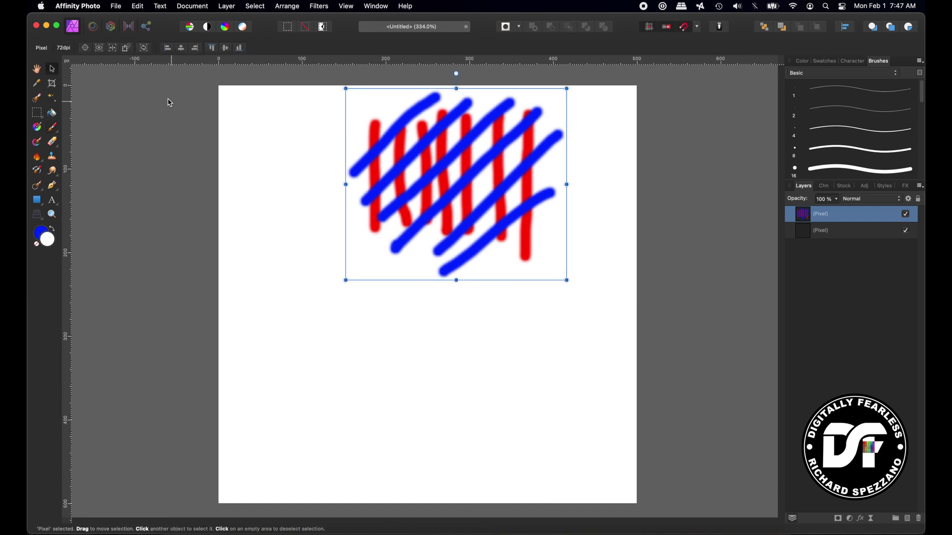
click(38, 69)
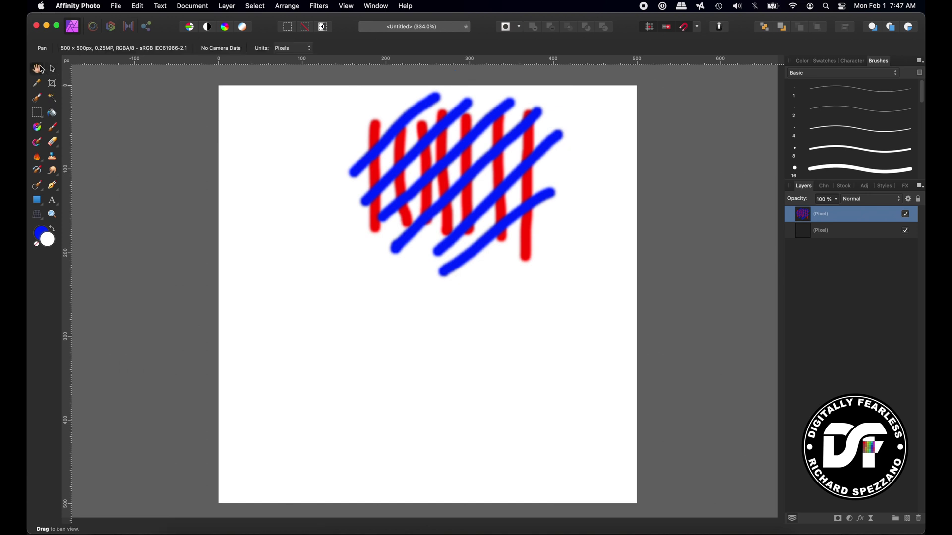
click(52, 68)
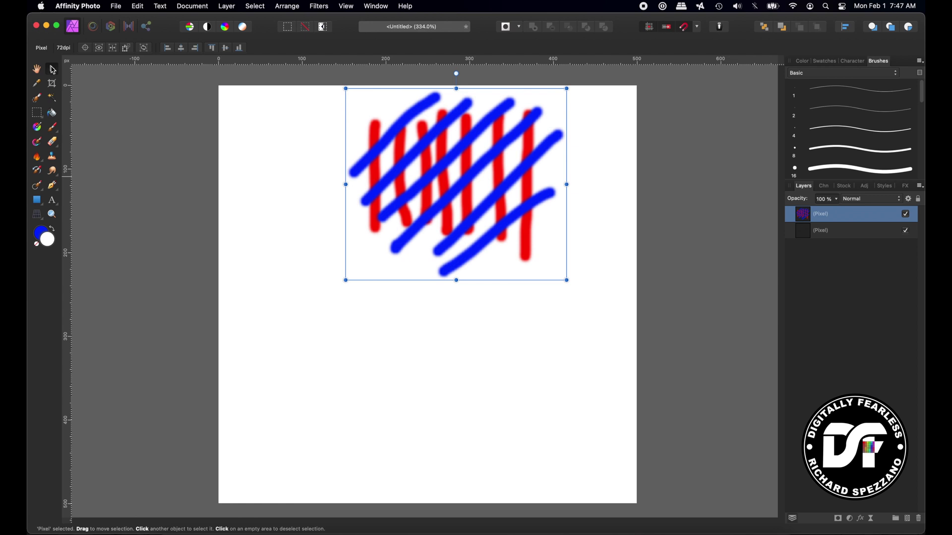
click(234, 168)
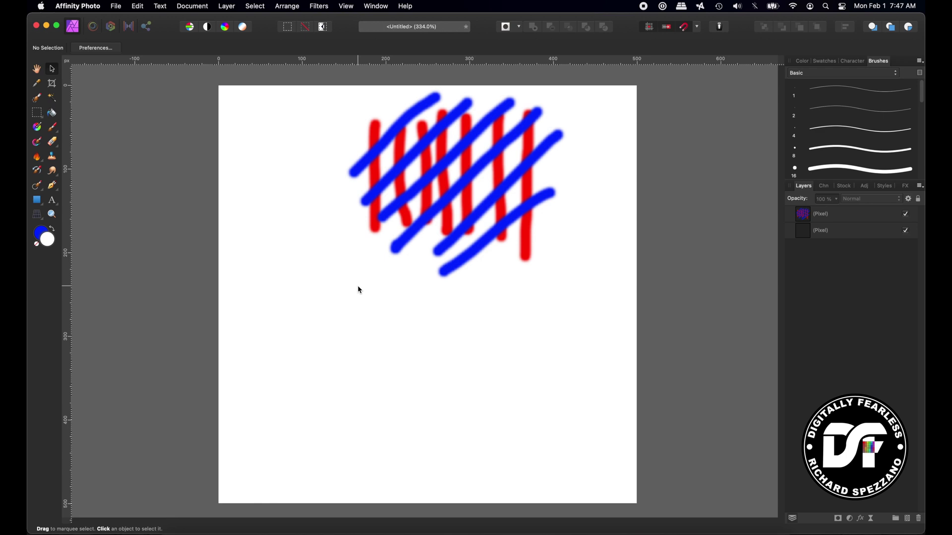
scroll(360, 289, down, 1)
Spin the view freely until the page lies on its side with red strokes horizontal
scroll(360, 288, down, 2)
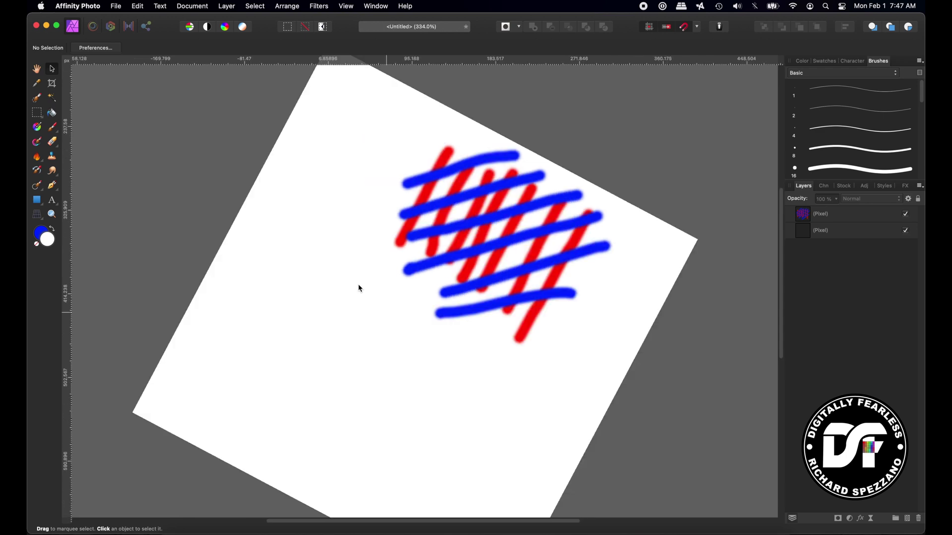
scroll(360, 288, down, 6)
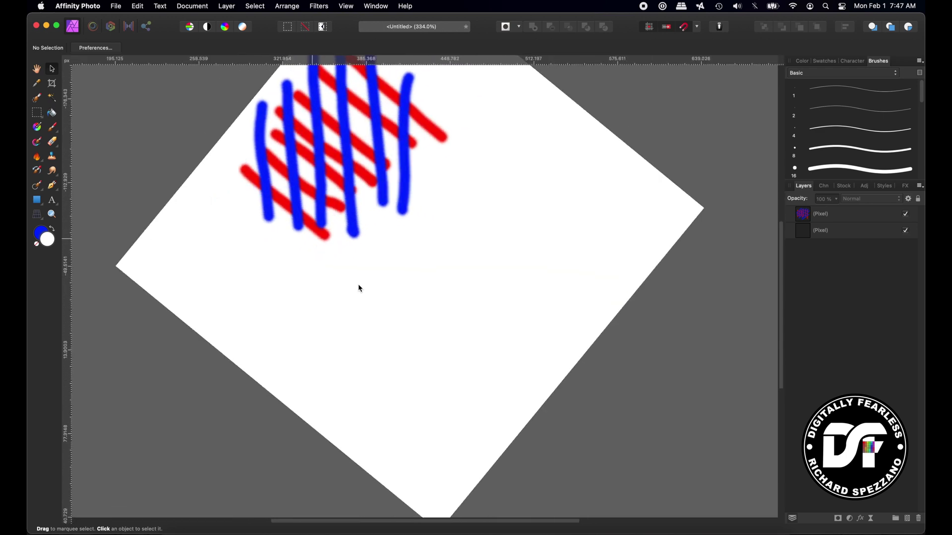
scroll(359, 288, down, 10)
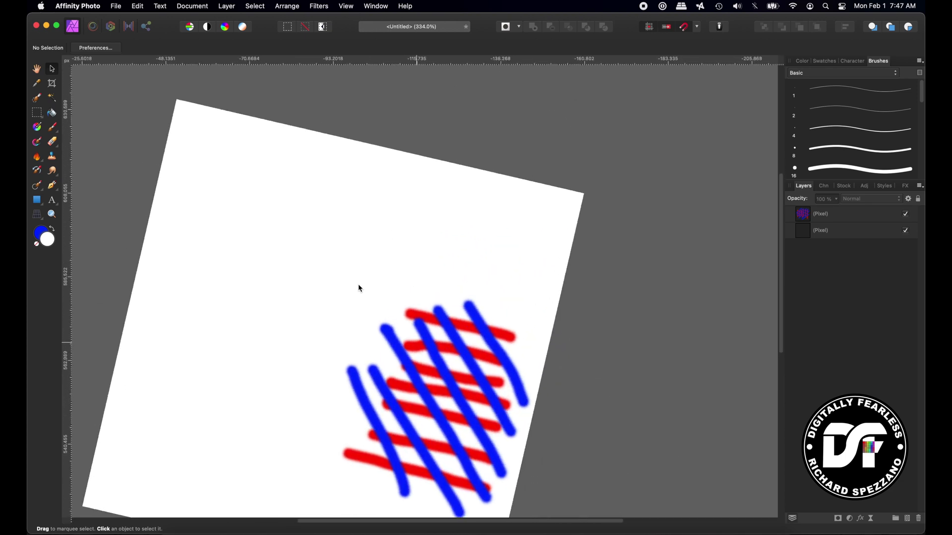
scroll(360, 288, down, 10)
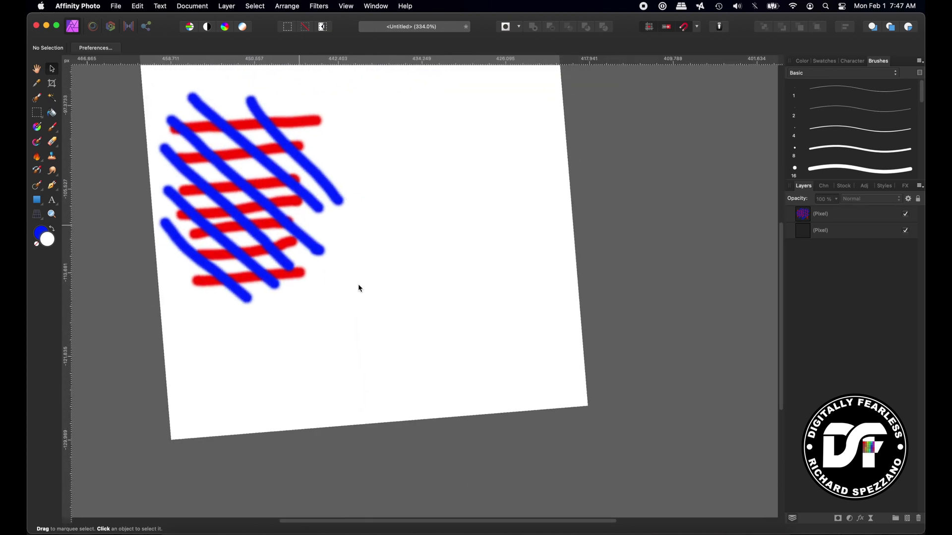
scroll(360, 289, down, 10)
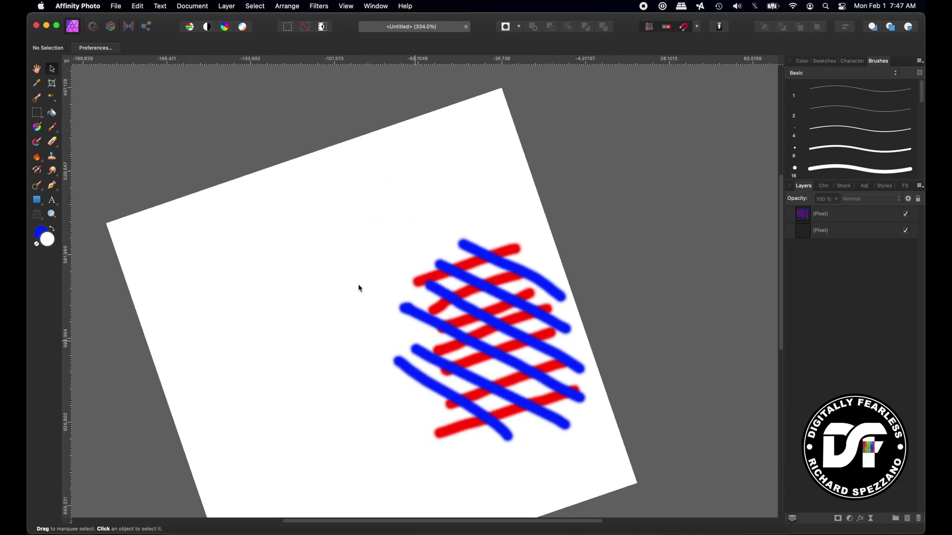
scroll(360, 288, down, 10)
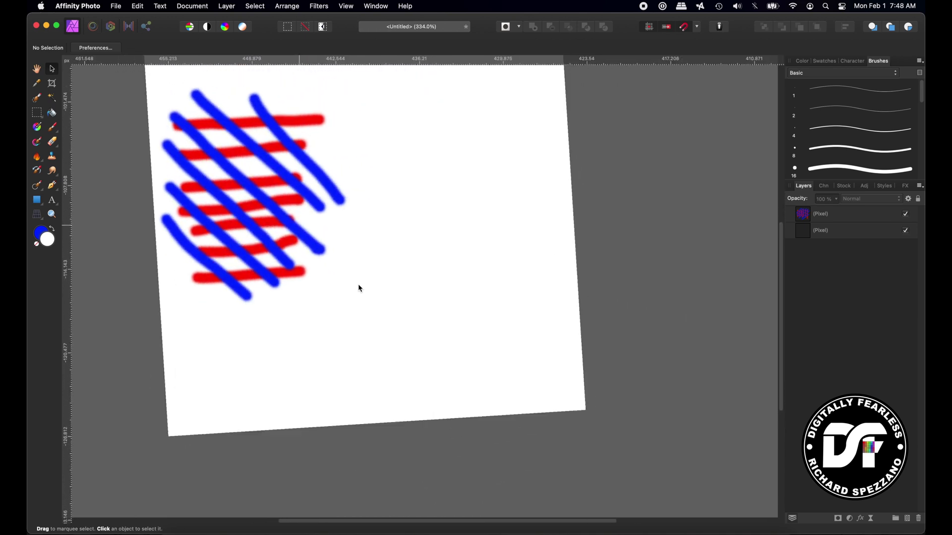
scroll(360, 289, down, 10)
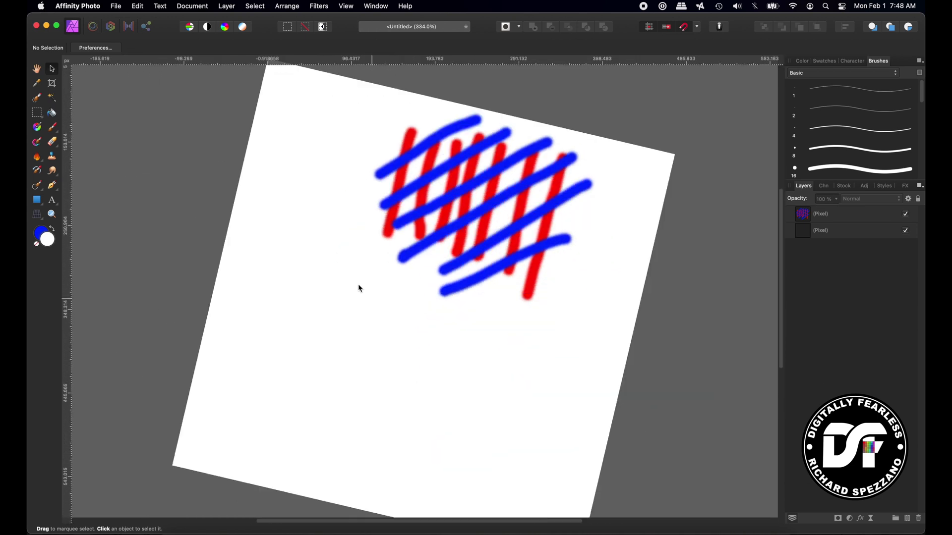
scroll(360, 288, down, 10)
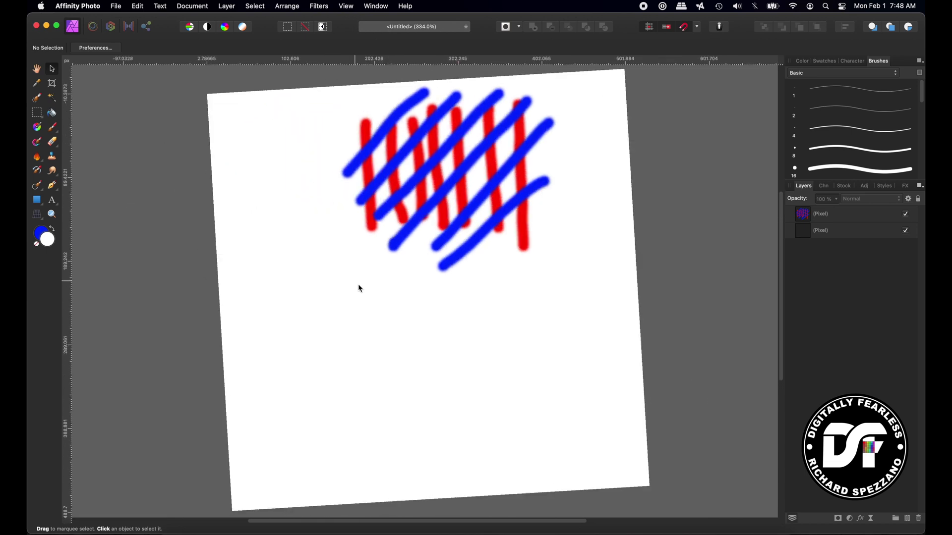
scroll(360, 288, down, 5)
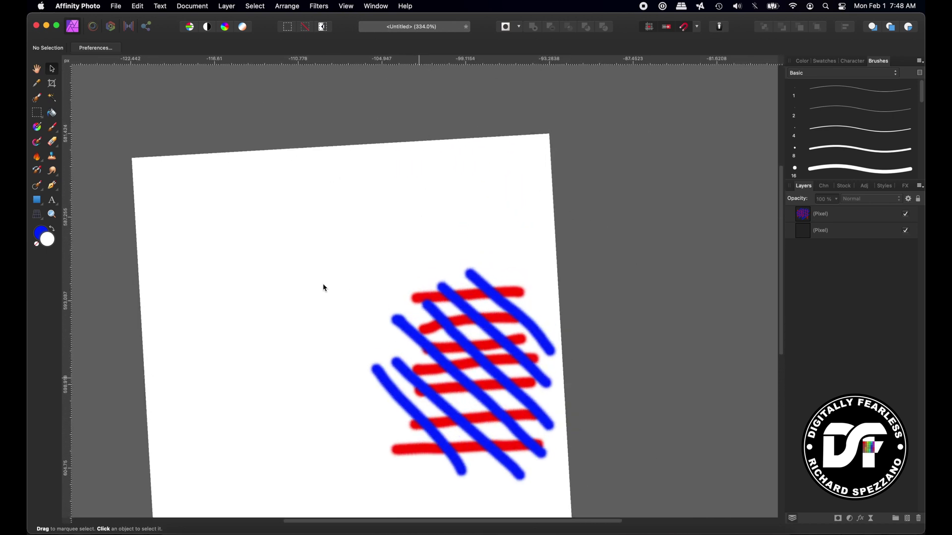
Doodle a blue face outline beside the crosshatch, undoing a stray dot
click(52, 129)
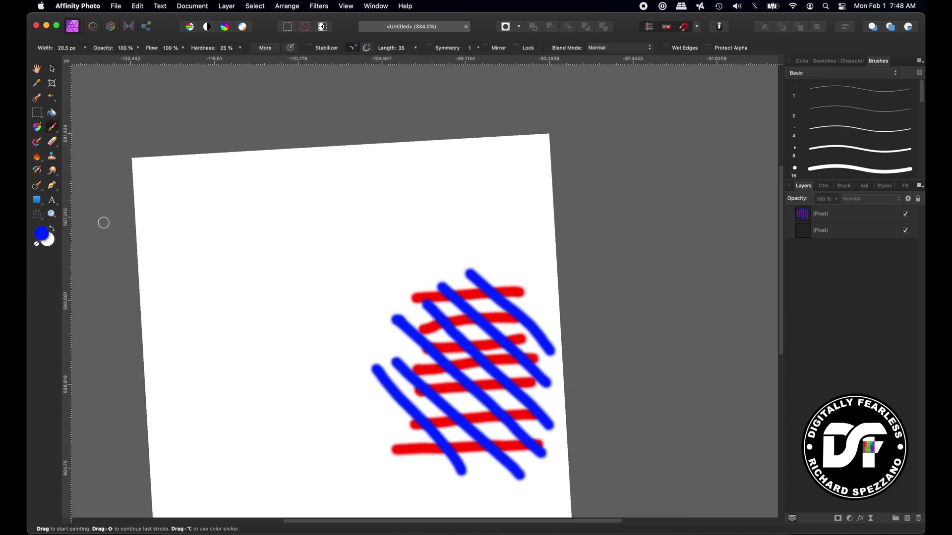
drag(345, 177, 349, 316)
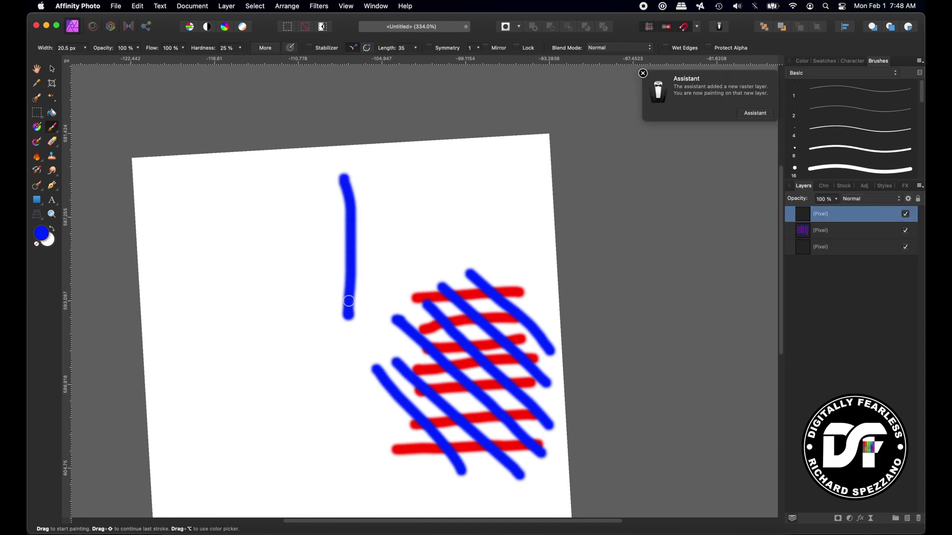
drag(308, 185, 283, 320)
click(261, 316)
key(super+z)
mouse_move(258, 368)
mouse_down()
mouse_move(225, 388)
mouse_move(225, 462)
mouse_move(309, 454)
mouse_move(314, 363)
mouse_move(277, 343)
mouse_move(243, 372)
mouse_up()
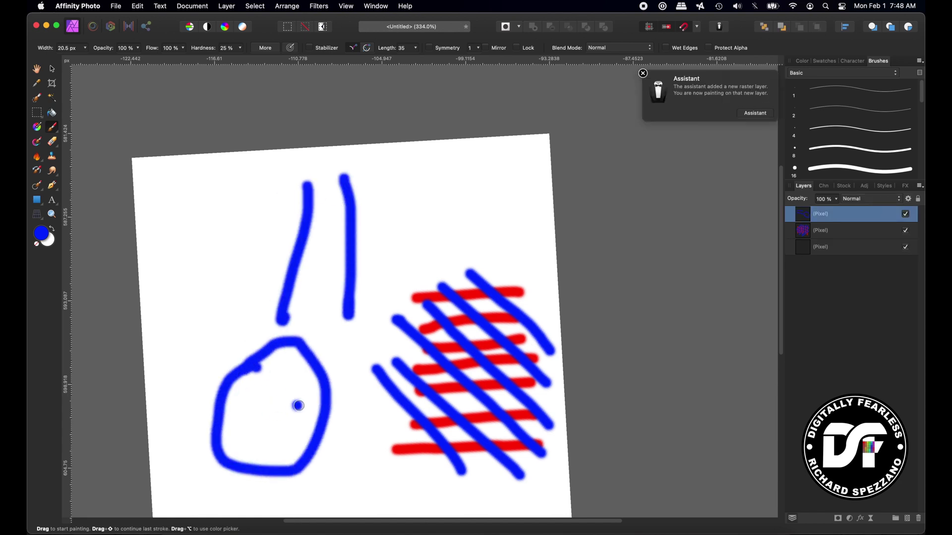
Paint the eyes and smile inside the face, undoing a misplaced nose dot
mouse_move(300, 399)
mouse_down()
mouse_move(289, 407)
mouse_move(244, 398)
mouse_move(259, 402)
mouse_move(268, 431)
mouse_move(248, 433)
mouse_move(246, 447)
mouse_move(232, 439)
mouse_up()
click(263, 420)
key(super+z)
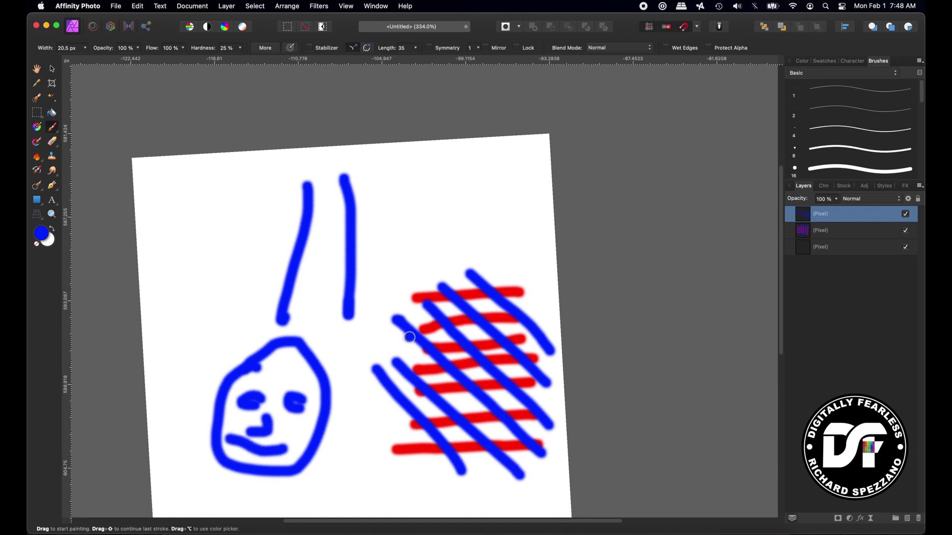
scroll(410, 337, down, 5)
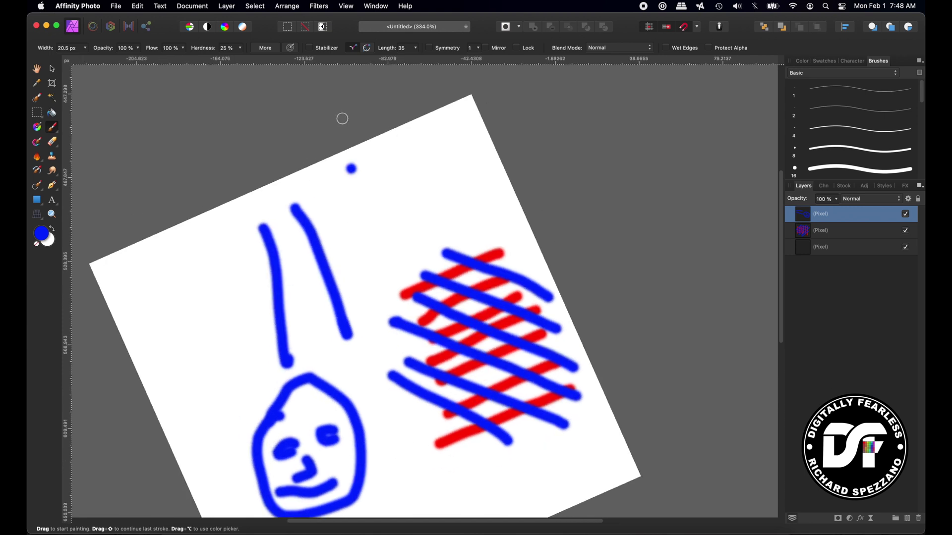
click(346, 6)
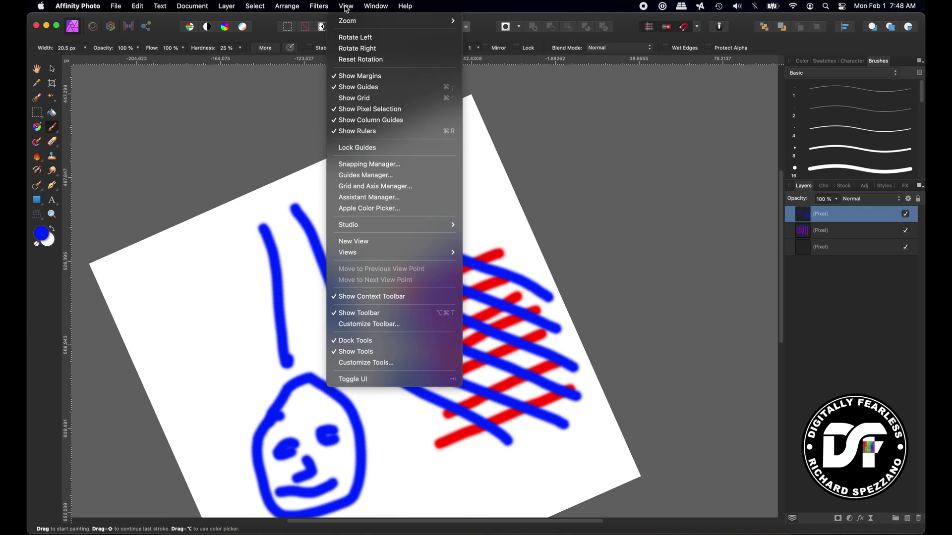
Reset the view rotation to upright and undo a stray blue dab
click(355, 62)
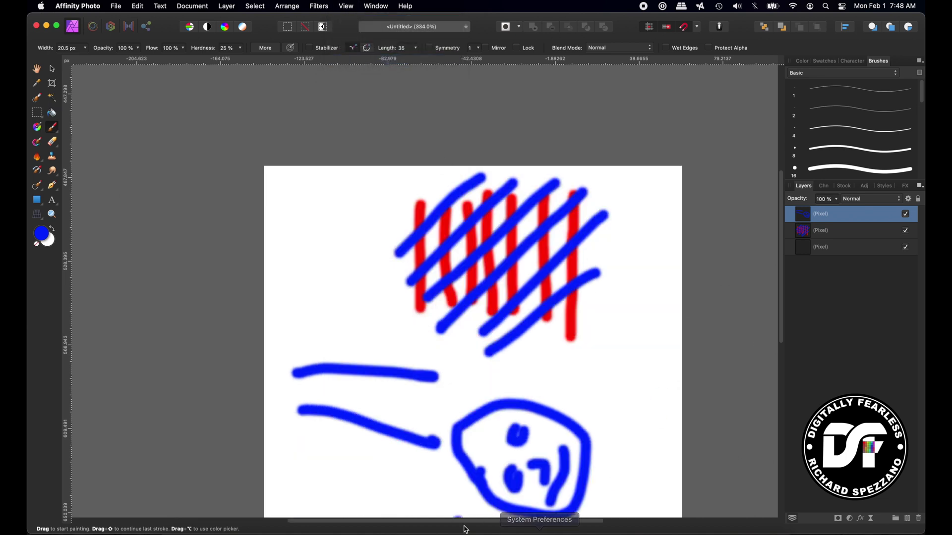
click(557, 376)
scroll(563, 375, down, 3)
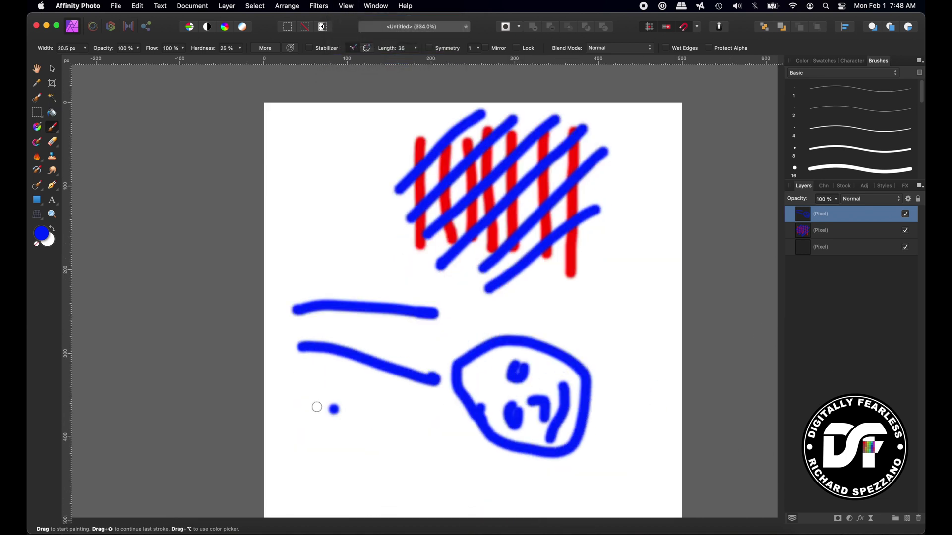
key(super+z)
Switch to the Move Tool and deselect the layer by clicking empty canvas
click(517, 423)
click(54, 70)
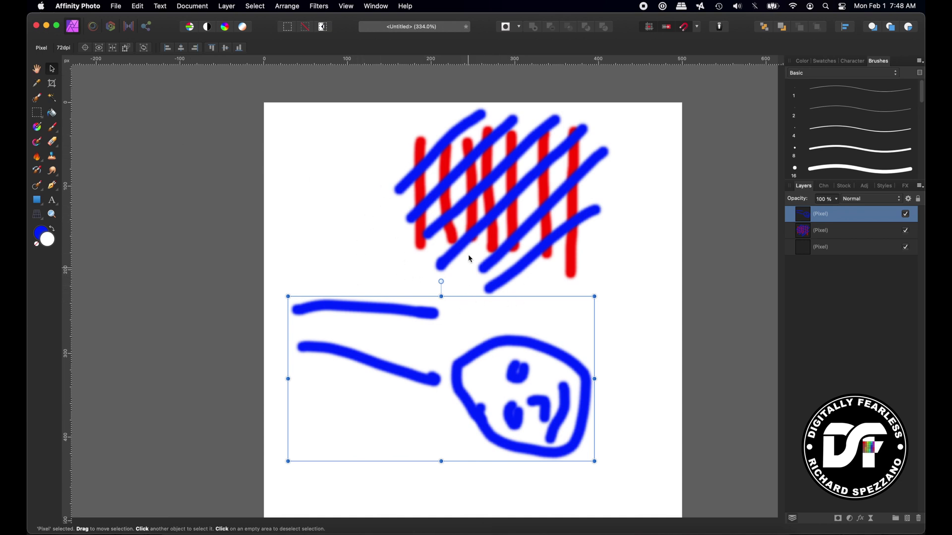
click(377, 138)
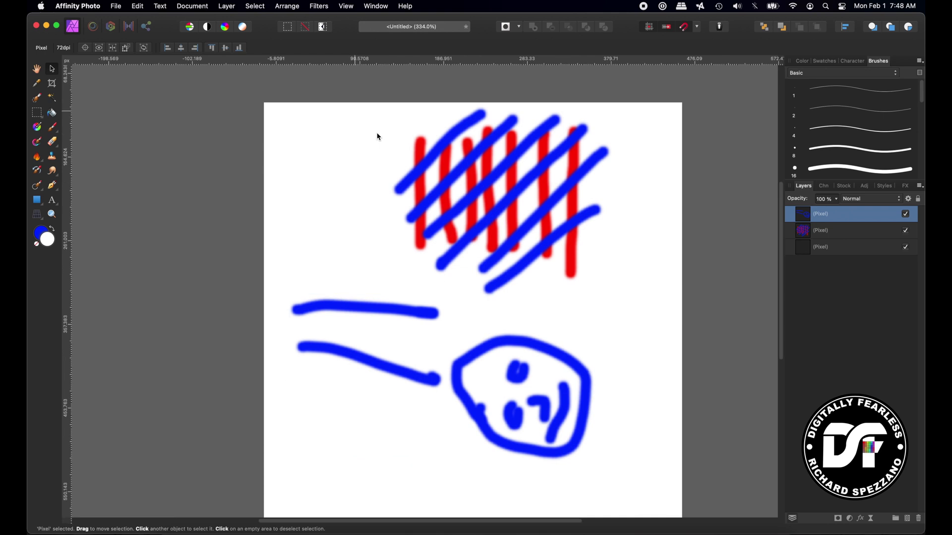
Rotate the canvas view back and forth with the trackpad gesture, leaving the drawing unchanged
scroll(377, 137, up, 5)
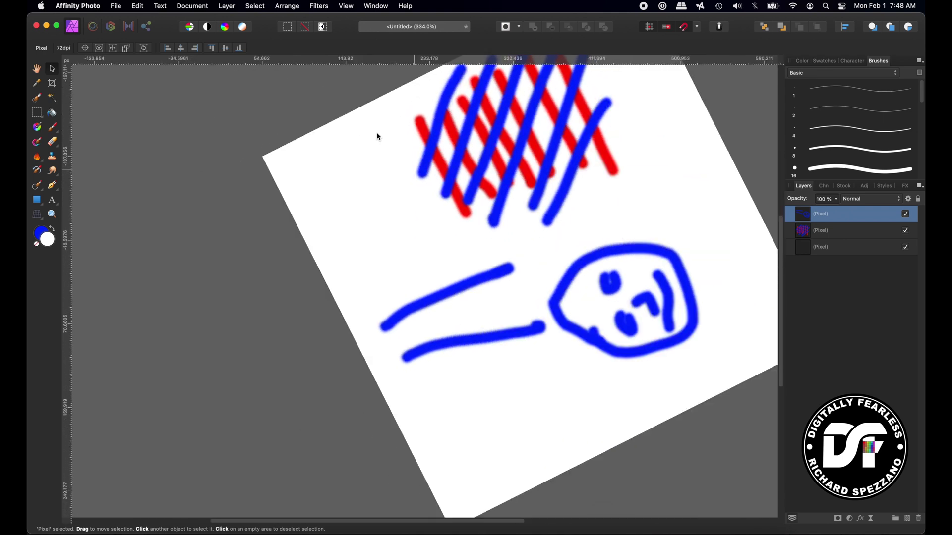
scroll(377, 138, down, 8)
scroll(377, 138, up, 8)
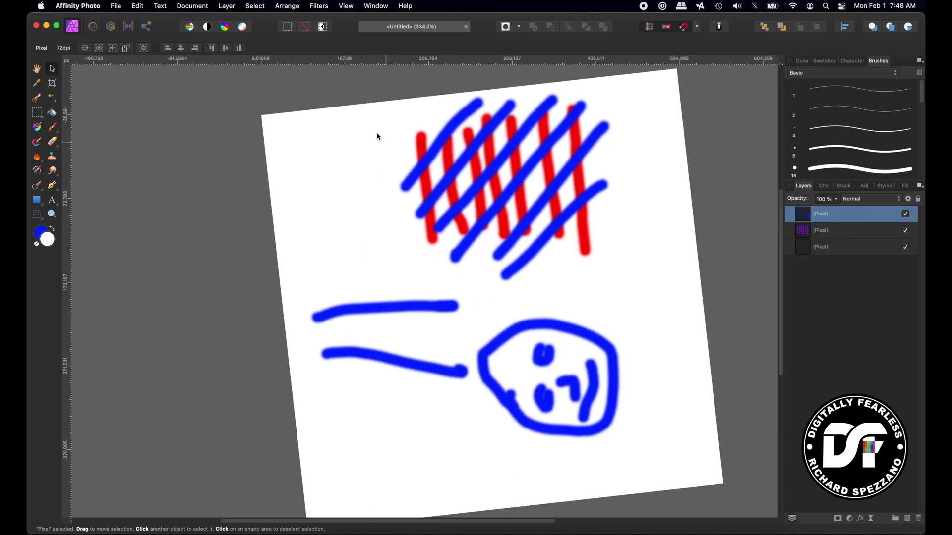
scroll(377, 137, down, 10)
scroll(379, 137, up, 5)
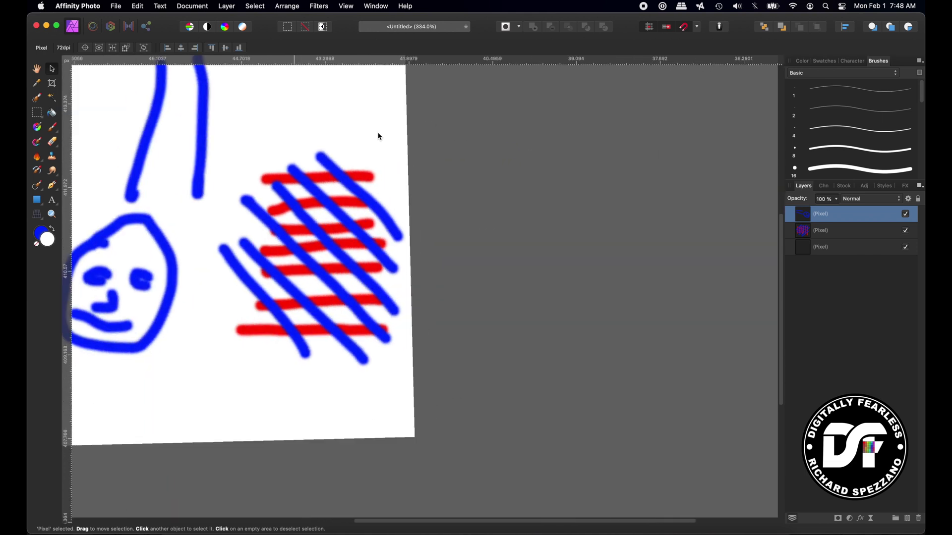
scroll(380, 137, down, 5)
scroll(380, 137, up, 7)
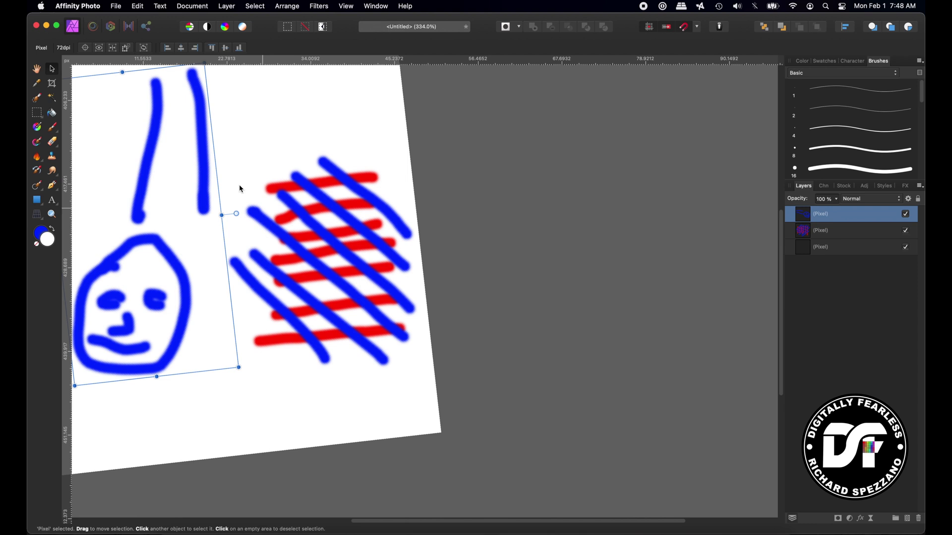
scroll(239, 189, down, 8)
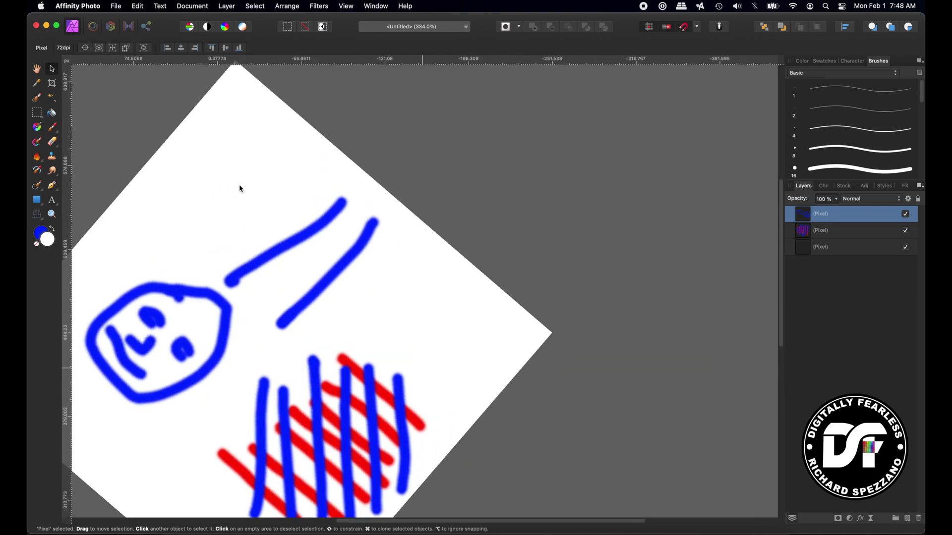
scroll(239, 189, up, 8)
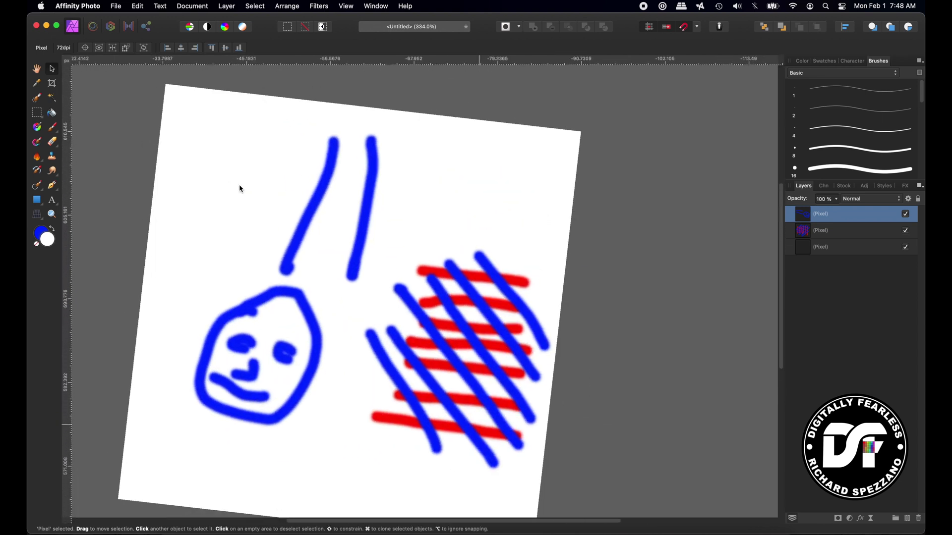
scroll(239, 189, up, 6)
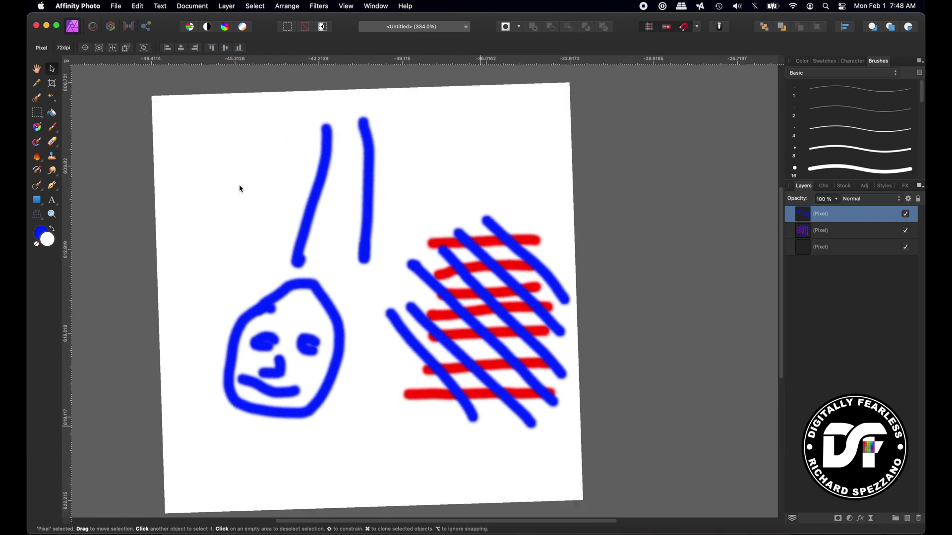
scroll(239, 189, up, 2)
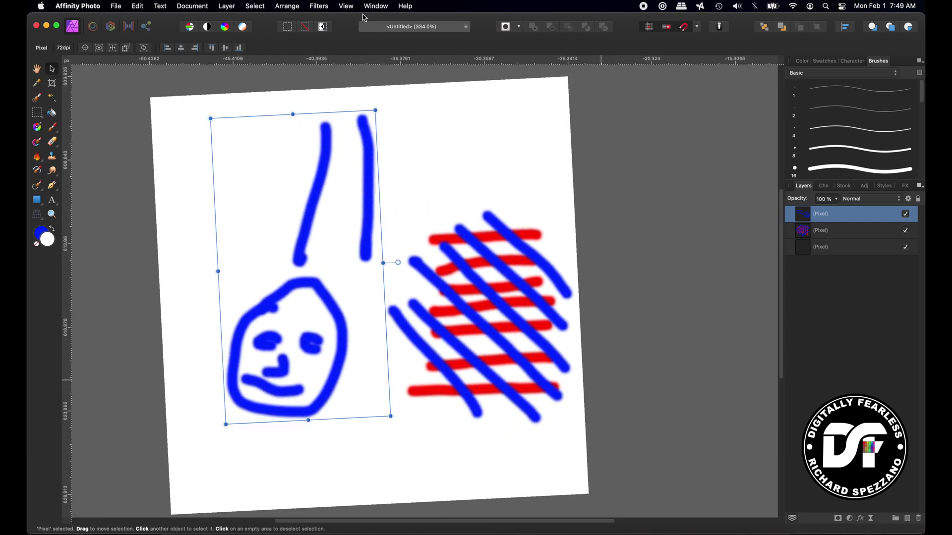
click(346, 6)
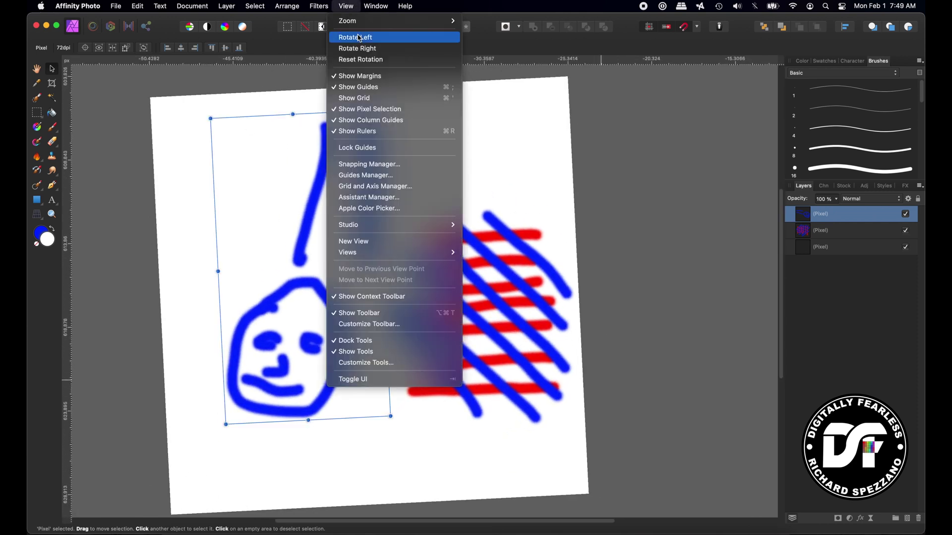
Apply View > Rotate Left five times until the crosshatch sits above the sideways face
click(360, 38)
click(346, 5)
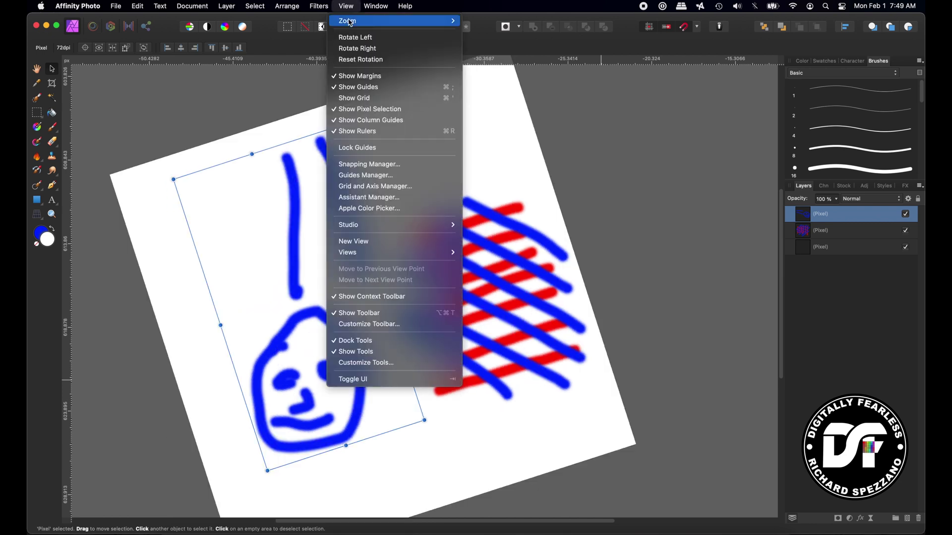
click(355, 38)
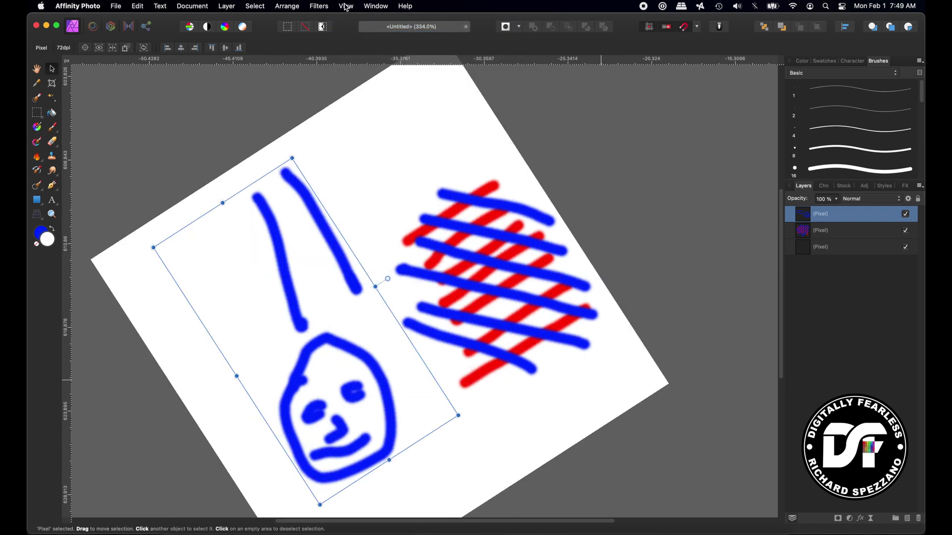
click(346, 6)
click(355, 37)
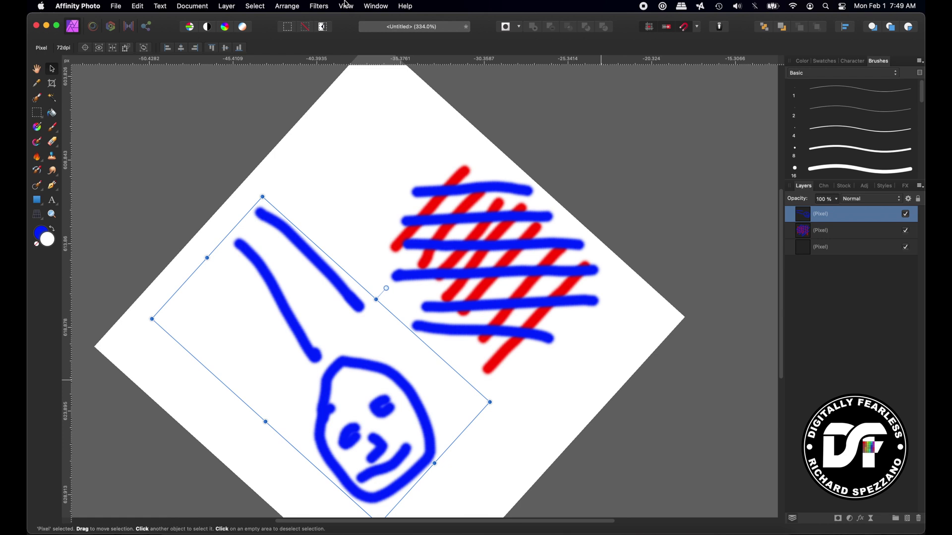
click(346, 6)
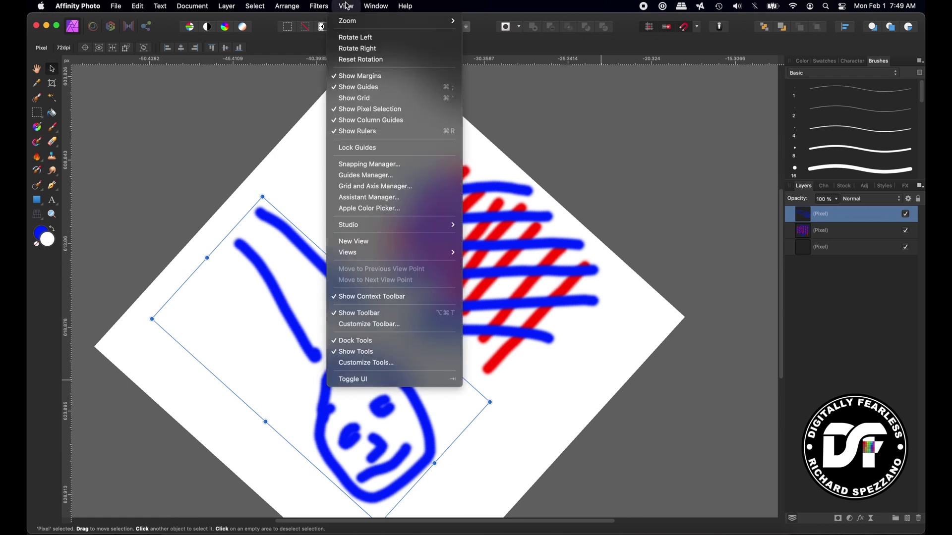
click(355, 37)
click(346, 6)
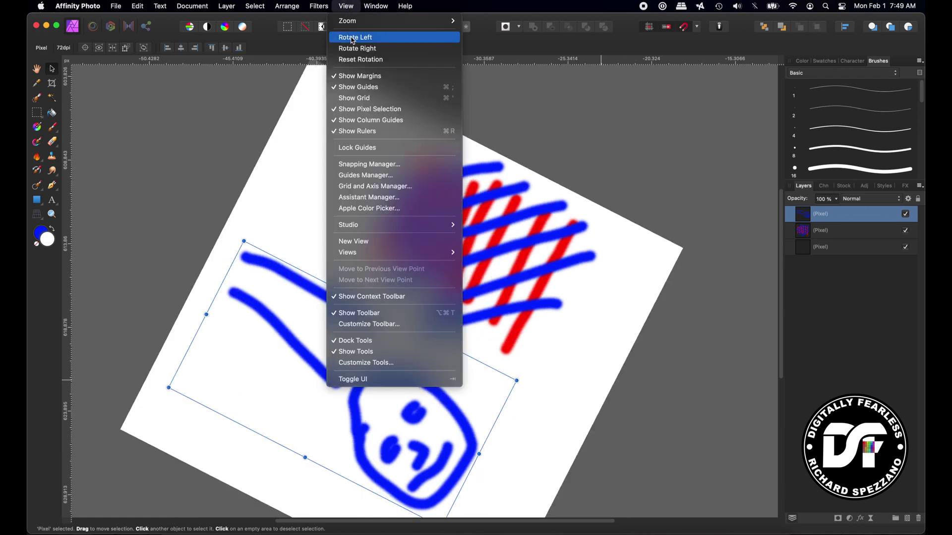
click(354, 39)
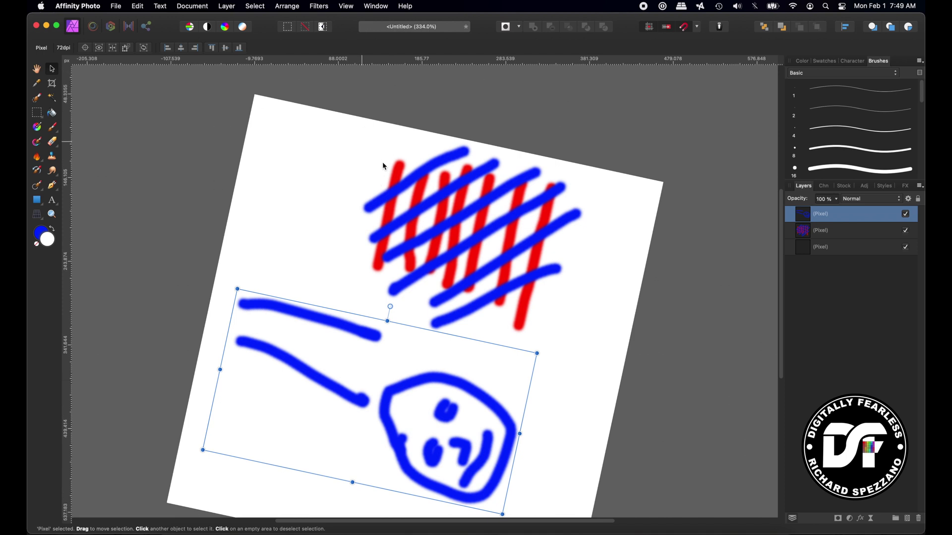
Turn the view with the rotate gesture until the smiling blue face stands upright
scroll(385, 165, down, 3)
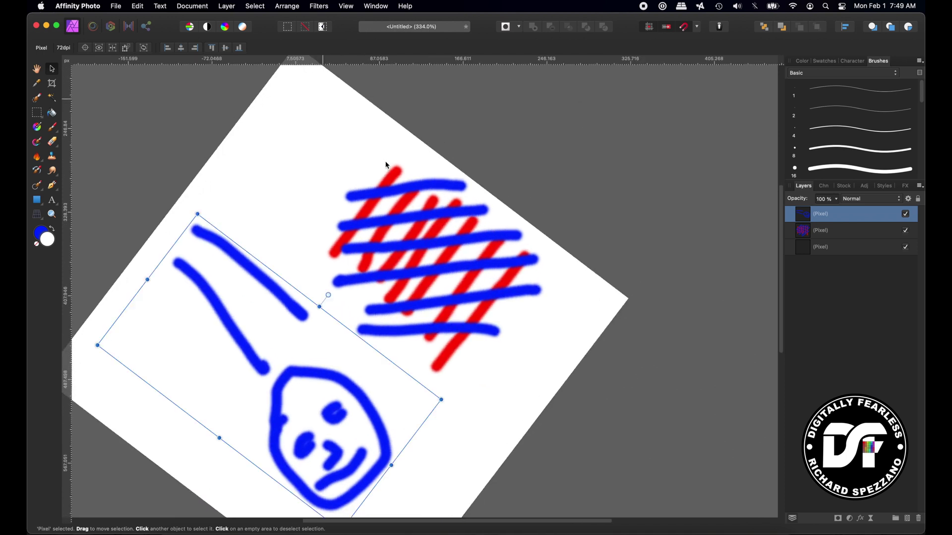
scroll(386, 161, up, 3)
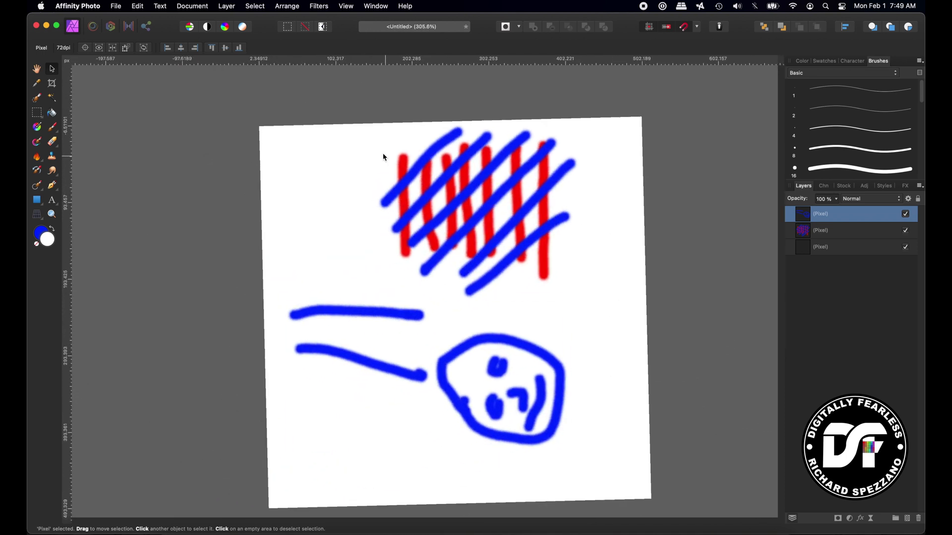
scroll(384, 158, down, 4)
scroll(385, 158, up, 4)
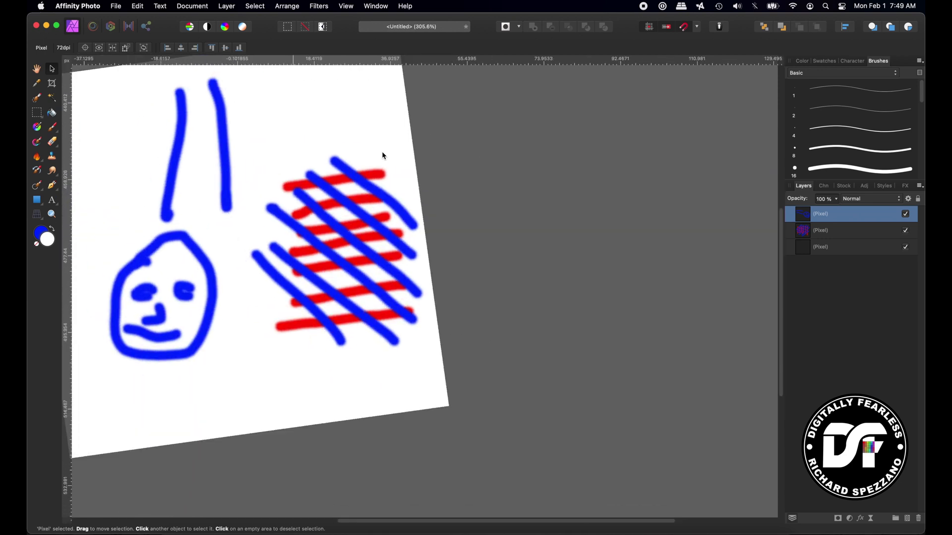
scroll(383, 156, down, 3)
scroll(382, 151, up, 3)
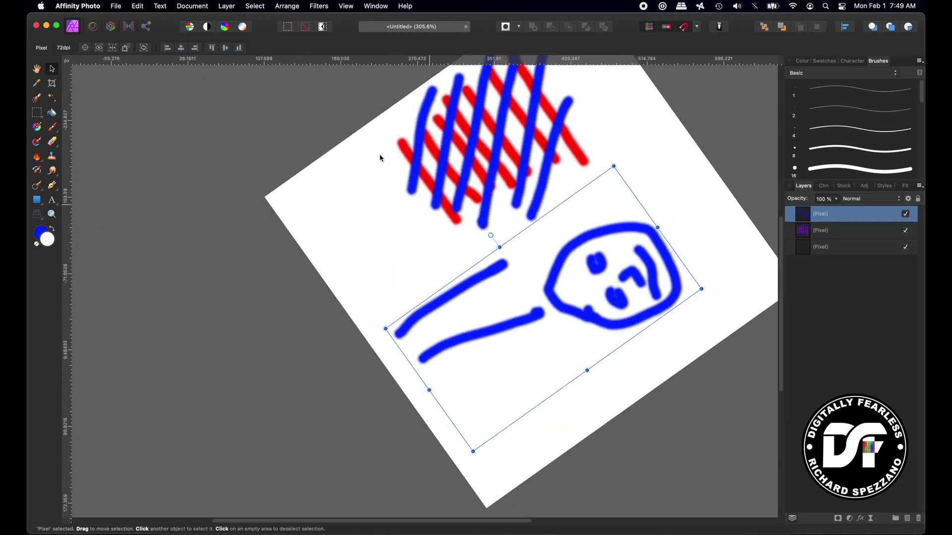
scroll(379, 154, up, 4)
scroll(346, 157, up, 3)
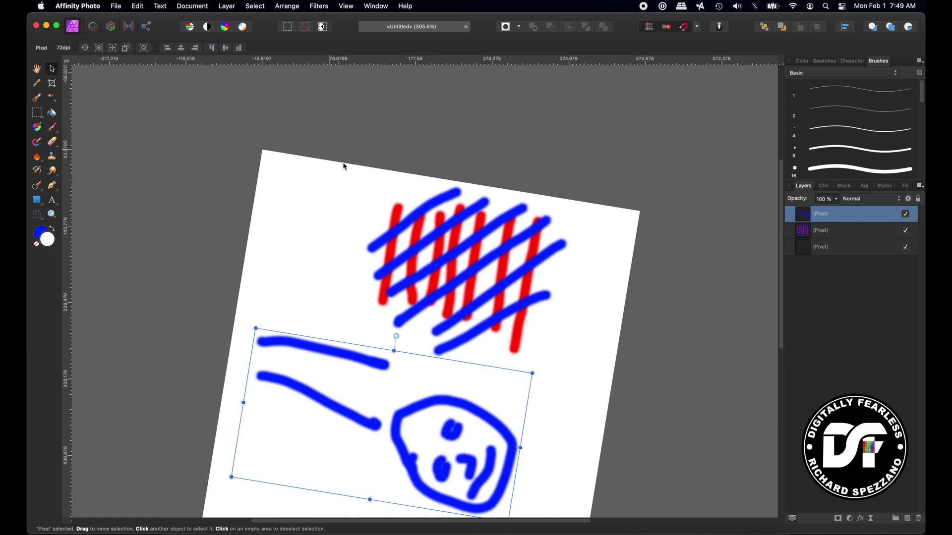
scroll(348, 160, up, 3)
scroll(331, 160, up, 3)
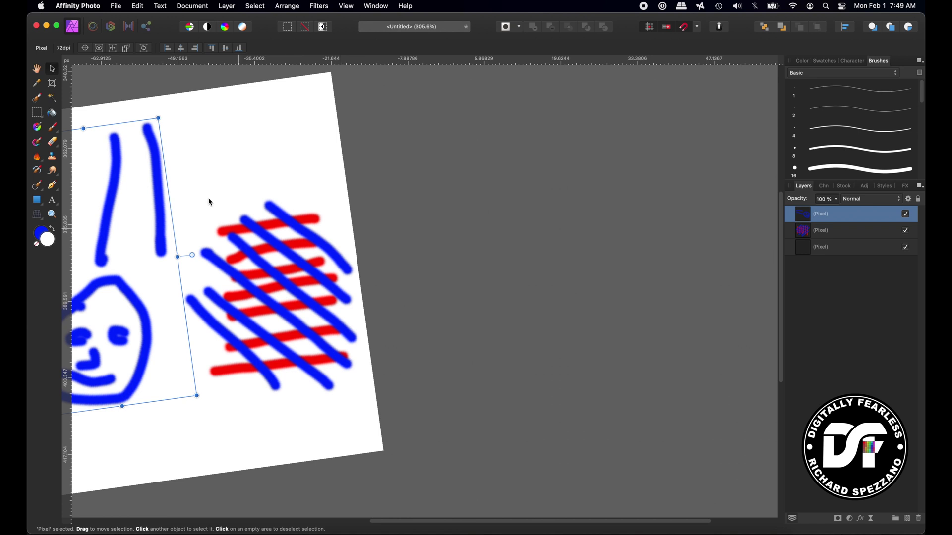
Pan the view so the tilted drawing and crosshatch sit centred in the window
drag(206, 191, 451, 193)
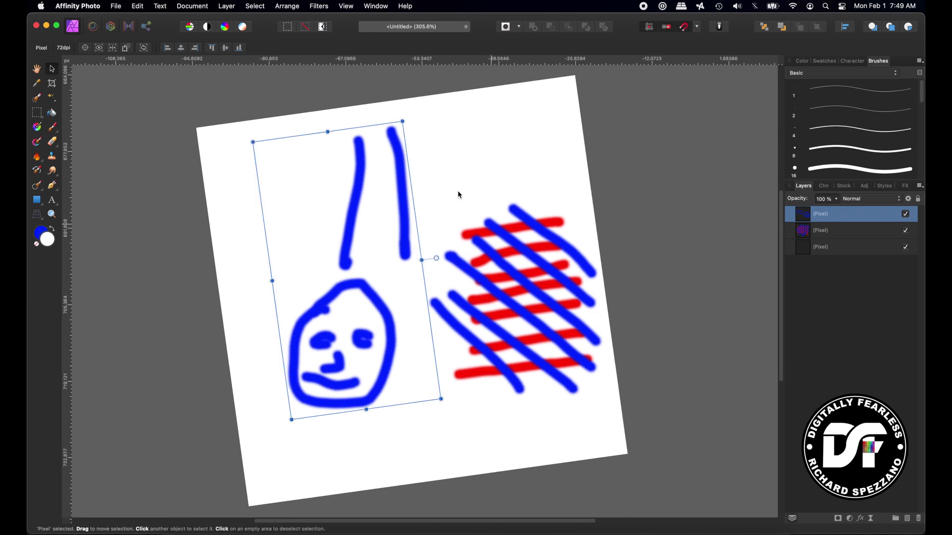